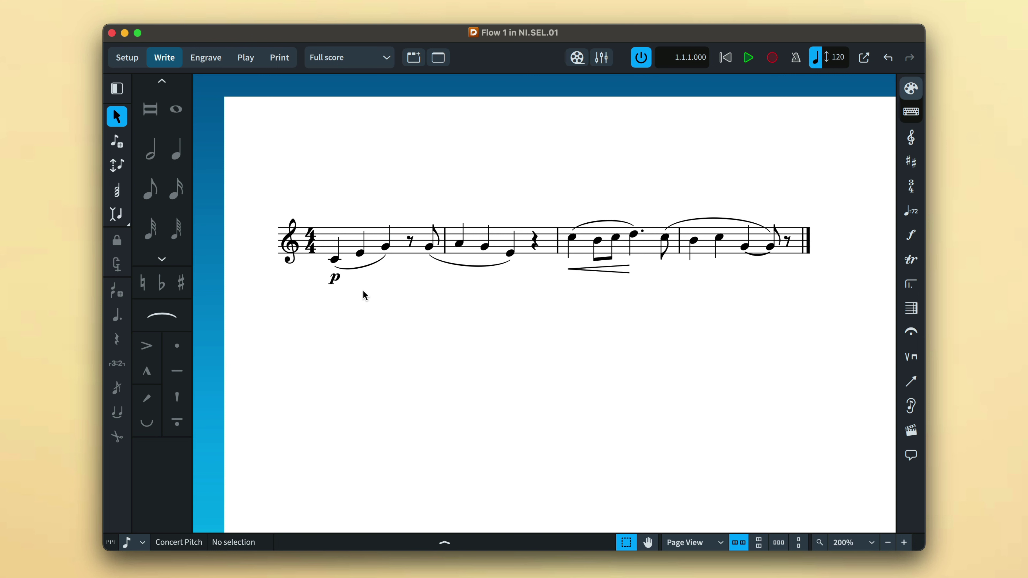
# Select the opening C4, then its piano dynamic, then the opening slur
pyautogui.click(336, 259)
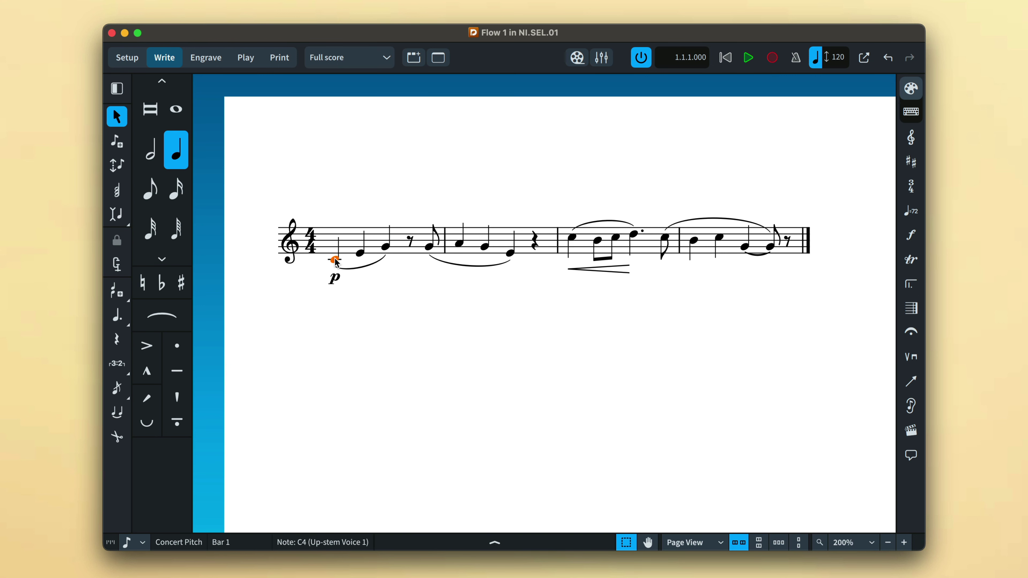
pyautogui.click(336, 282)
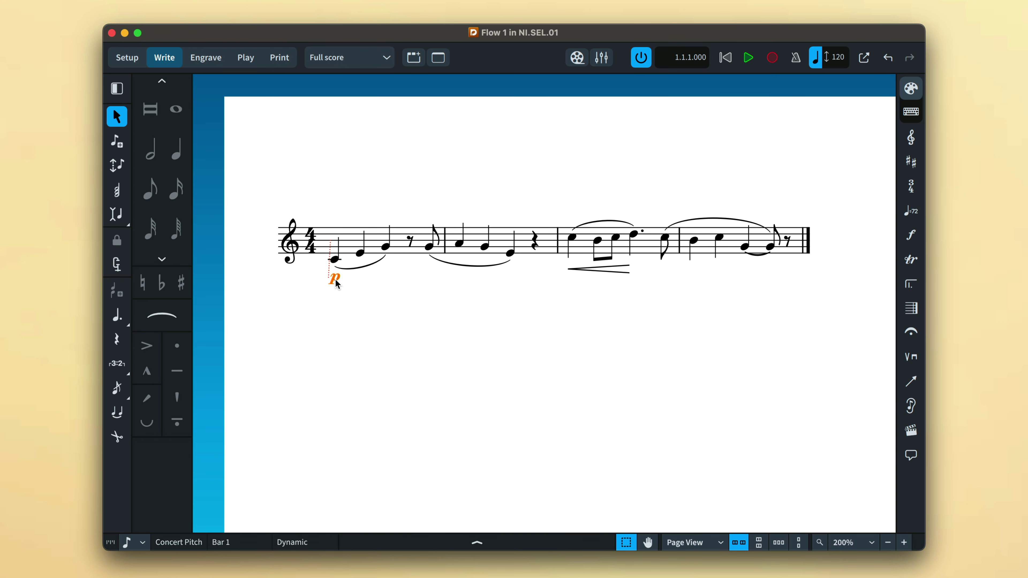
pyautogui.click(365, 267)
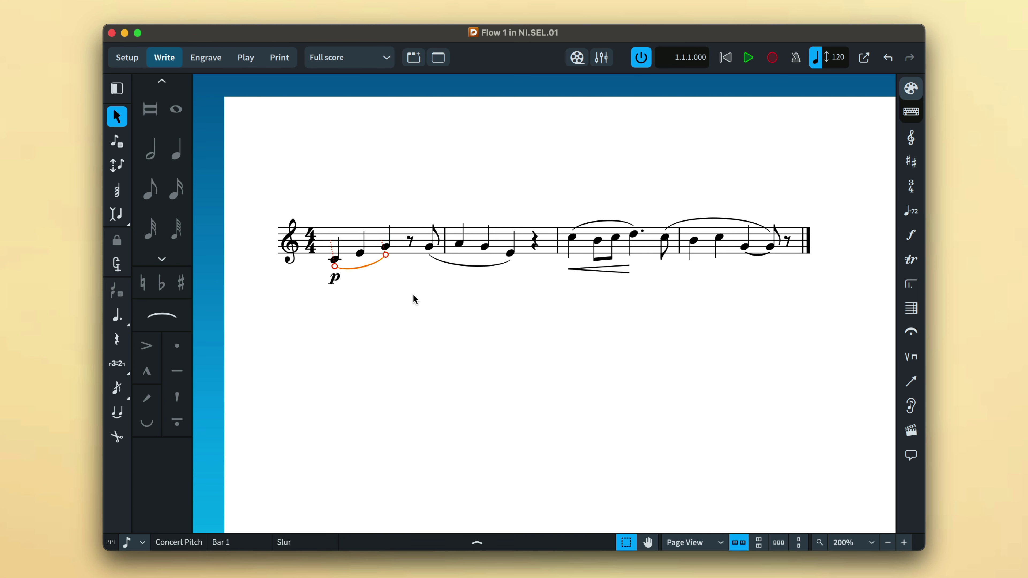
# Select bar 3's notes one by one, through B4 and C5 to the dotted D5
pyautogui.click(574, 238)
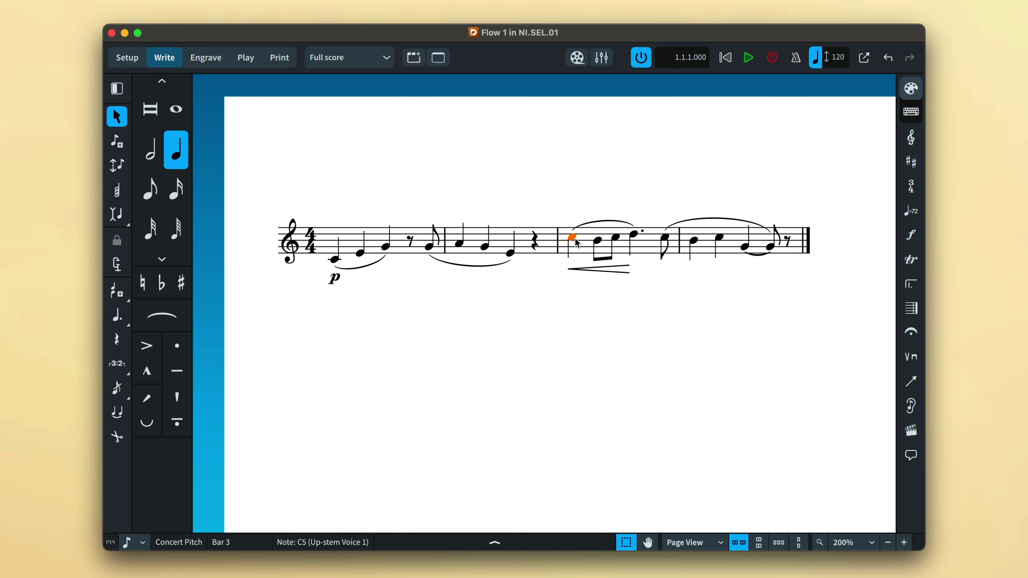
pyautogui.click(597, 240)
pyautogui.click(615, 238)
pyautogui.click(634, 235)
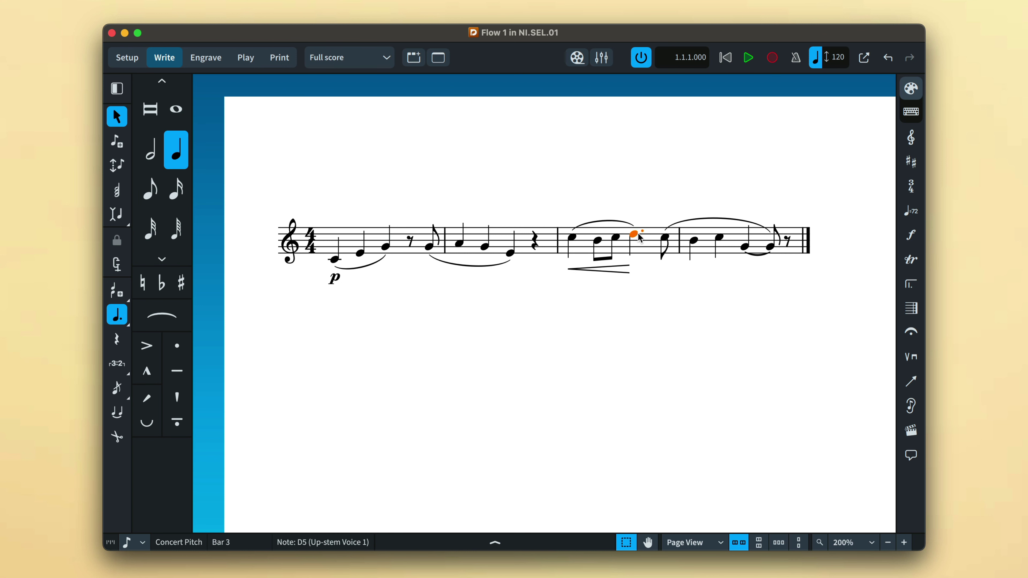
# Step from the C5 eighth forward to the tied G notes, then back to bar 2's quarter rest
pyautogui.click(666, 242)
pyautogui.press('Right')
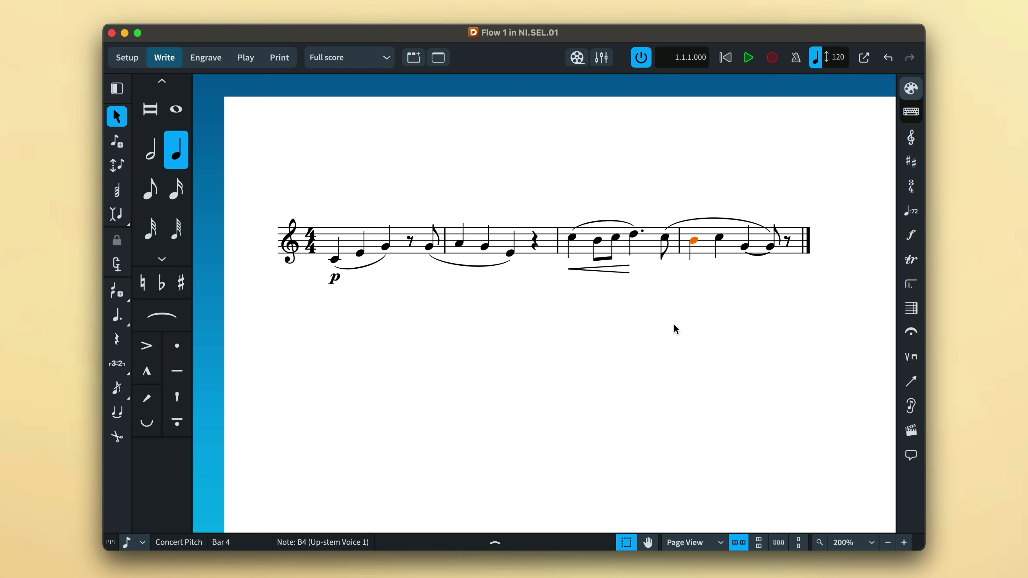
pyautogui.press('Right')
pyautogui.press('Right')
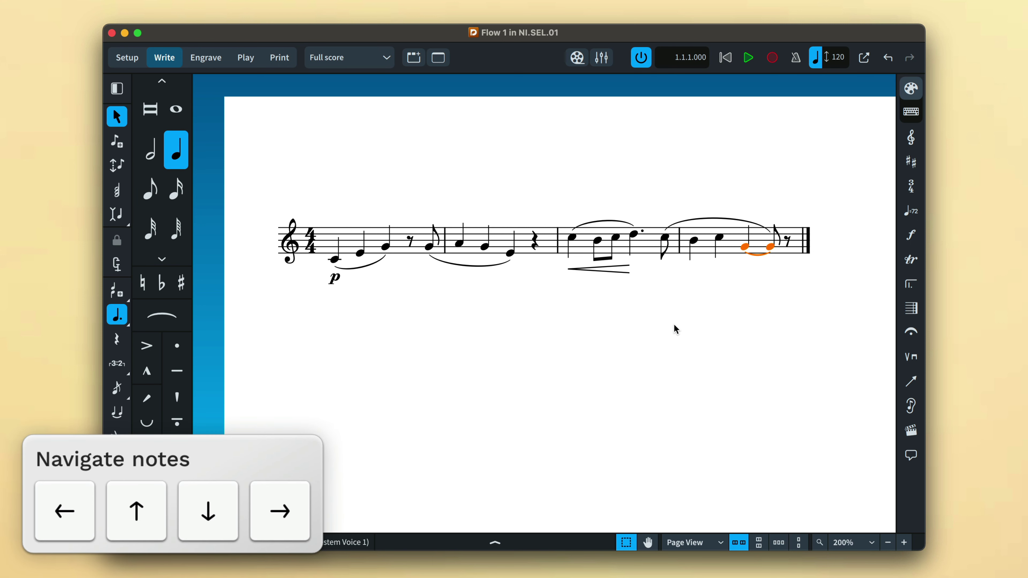
pyautogui.press('Left')
pyautogui.press('Left')
pyautogui.press('Left')
pyautogui.press('Left')
pyautogui.press('Left')
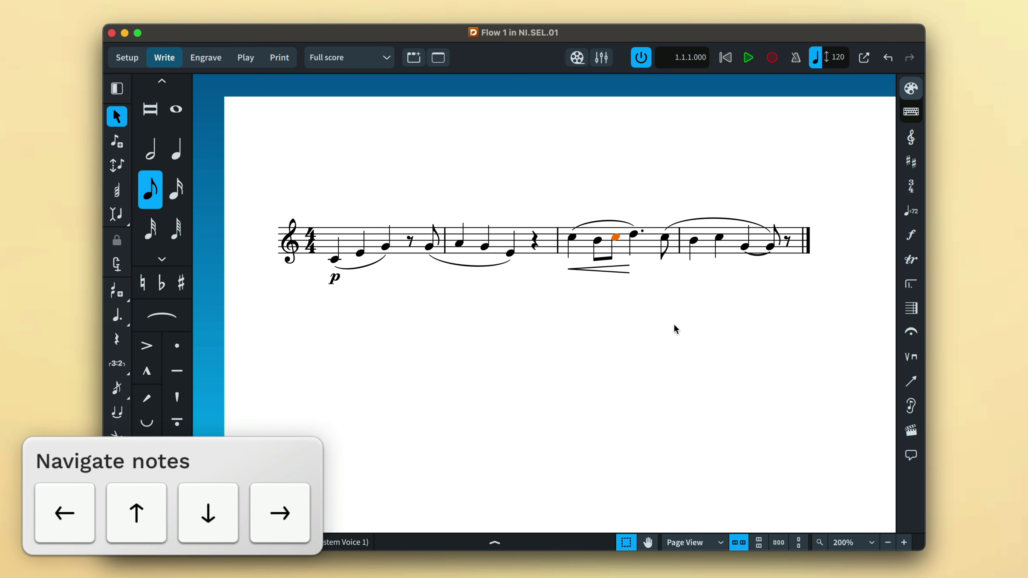
pyautogui.press('Left')
pyautogui.press('Left')
pyautogui.press('Left')
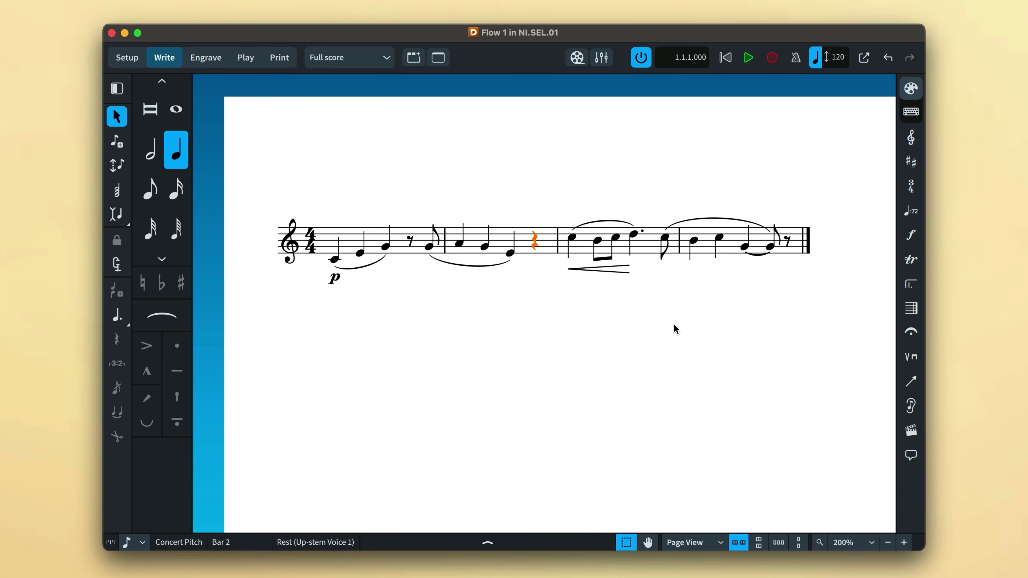
pyautogui.press('Left')
pyautogui.press('Left')
pyautogui.press('Left')
pyautogui.press('Left')
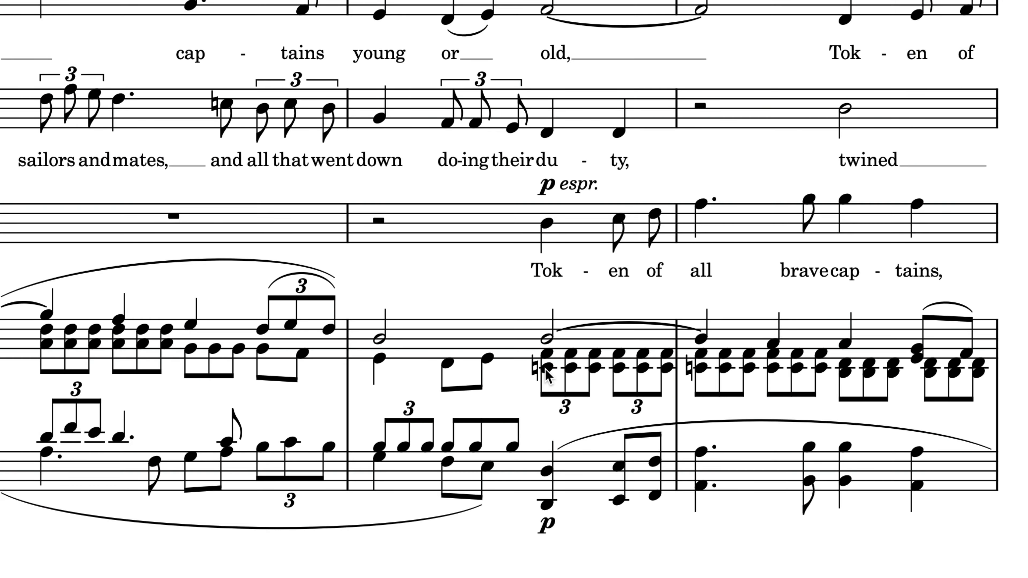
# In the choral score, move from the piano's natural chord note up through the staves to the tenor half note
pyautogui.click(546, 369)
pyautogui.hotkey('alt', 'Up')
pyautogui.hotkey('alt', 'Up')
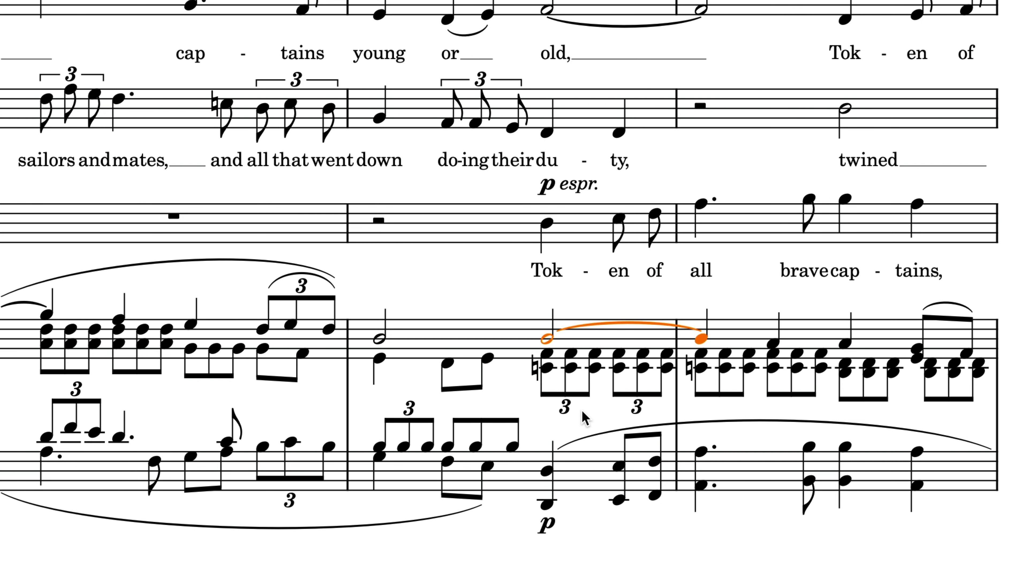
pyautogui.hotkey('alt', 'Up')
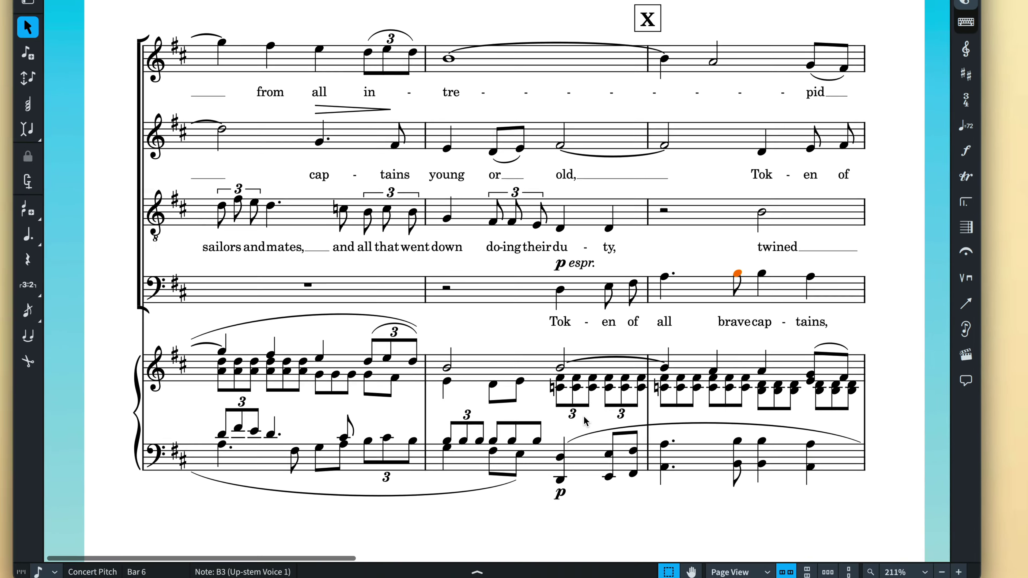
pyautogui.hotkey('alt', 'Up')
# Move between the alto and soprano staves, ending on the alto eighth in bar 6
pyautogui.hotkey('alt', 'Up')
pyautogui.press('Left')
pyautogui.press('Left')
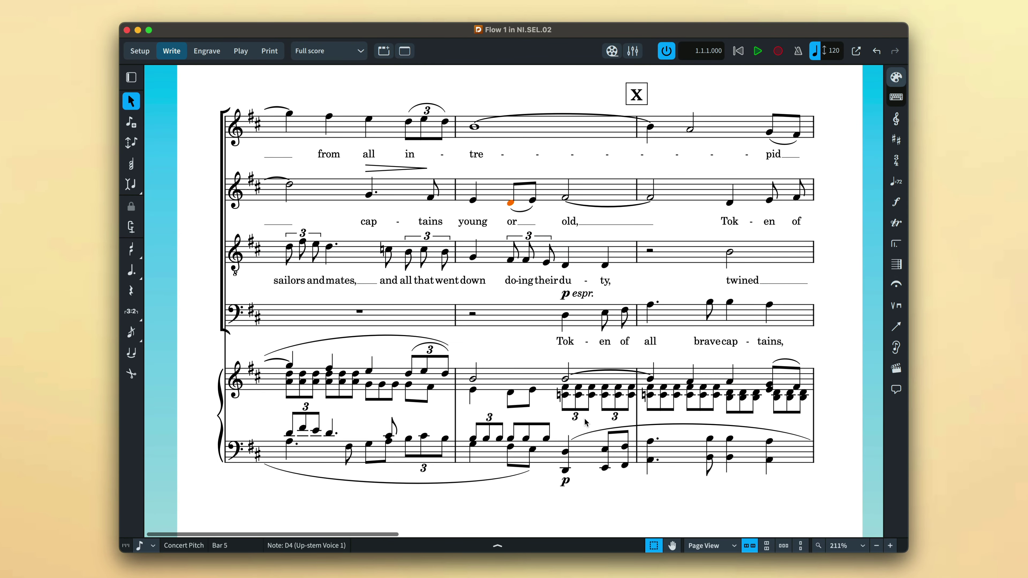
pyautogui.hotkey('alt', 'Up')
pyautogui.press('Right')
pyautogui.press('Right')
pyautogui.hotkey('alt', 'Down')
pyautogui.hotkey('alt', 'Down')
pyautogui.press('Right')
pyautogui.press('Right')
pyautogui.press('Right')
pyautogui.press('Right')
pyautogui.press('Right')
pyautogui.press('Right')
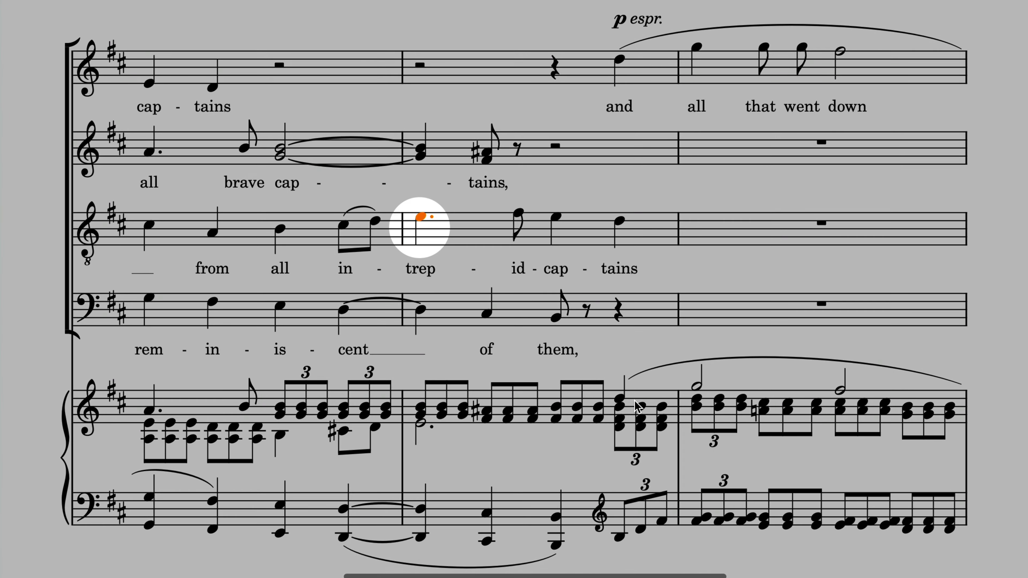
# Jump back and forward a bar, then to the top staff, the bottom piano staff and the top again
pyautogui.hotkey('ctrl', 'Left')
pyautogui.hotkey('ctrl', 'Right')
pyautogui.hotkey('ctrl', 'Right')
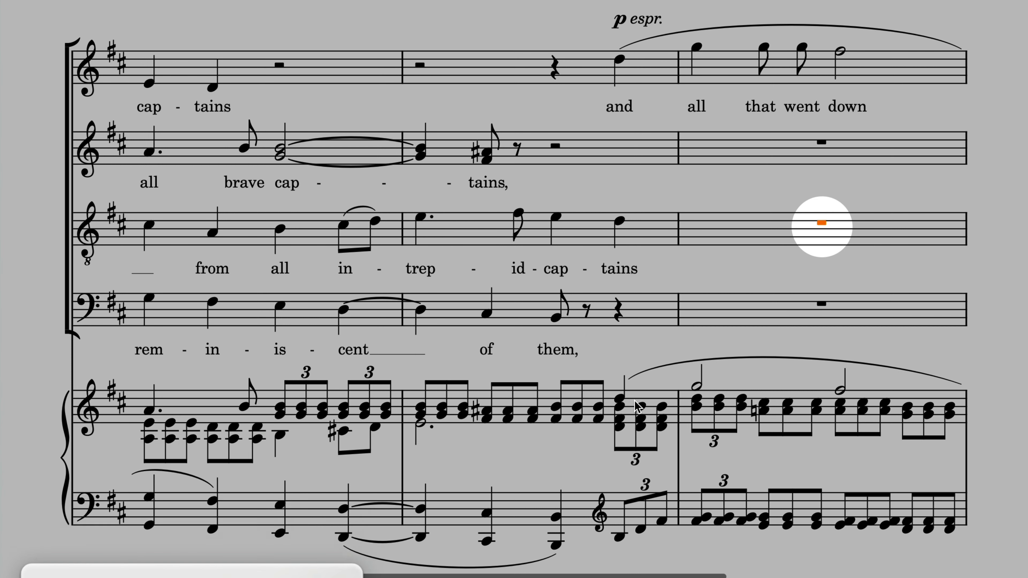
pyautogui.hotkey('ctrl', 'Up')
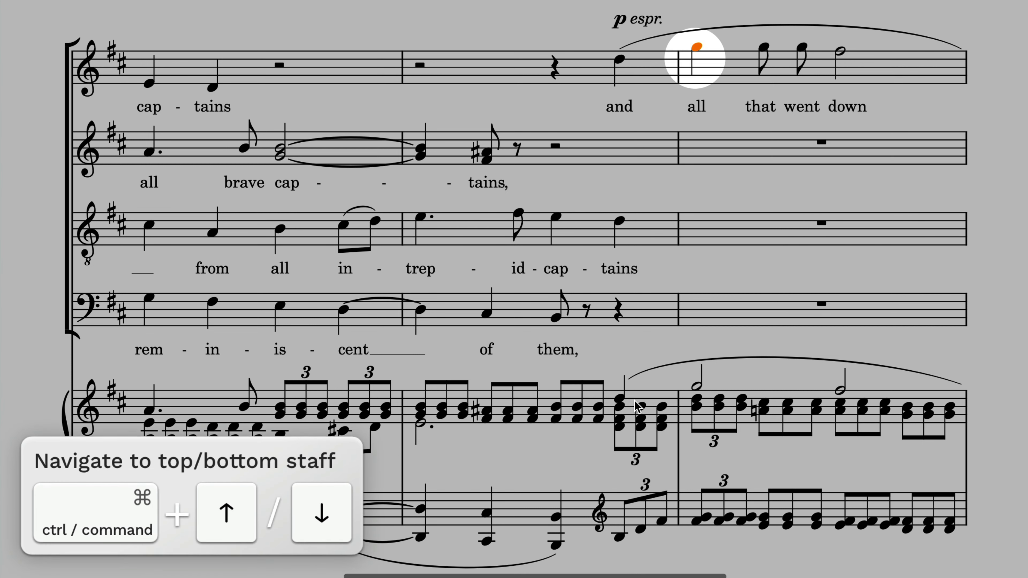
pyautogui.hotkey('ctrl', 'Down')
pyautogui.hotkey('ctrl', 'Up')
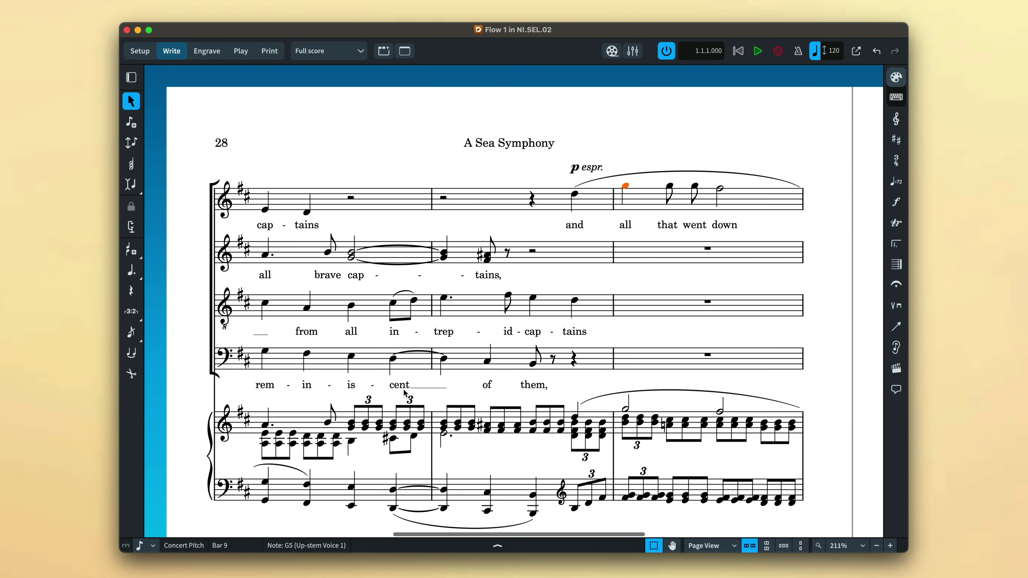
pyautogui.click(266, 302)
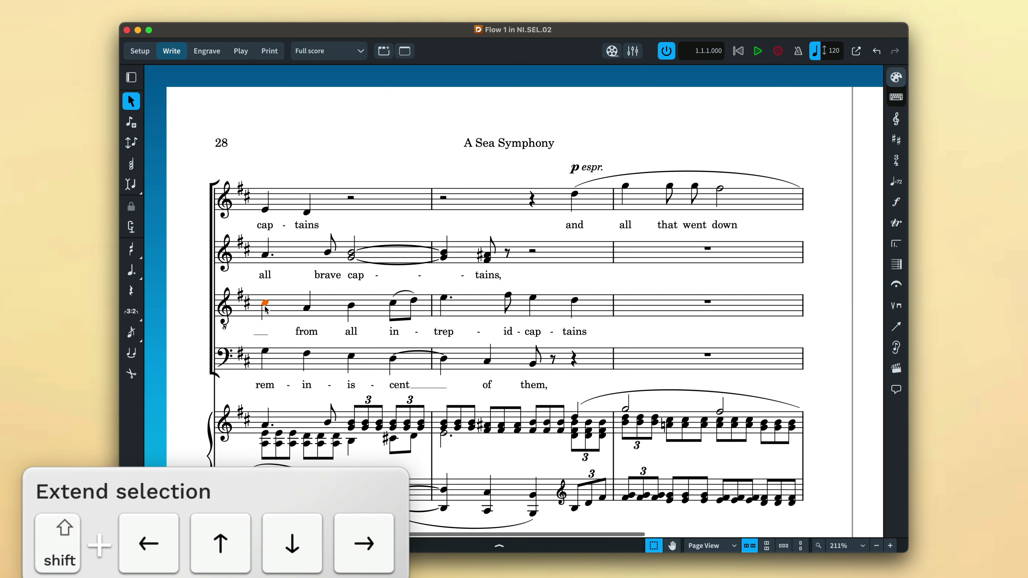
pyautogui.hotkey('shift', 'Right')
pyautogui.hotkey('shift', 'Right')
pyautogui.hotkey('shift', 'Right')
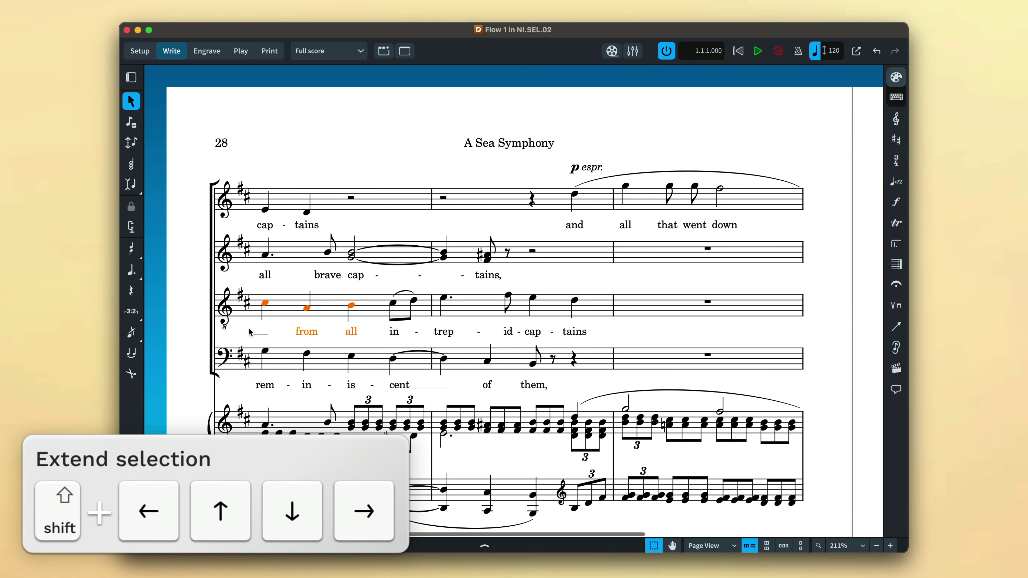
pyautogui.hotkey('shift', 'Right')
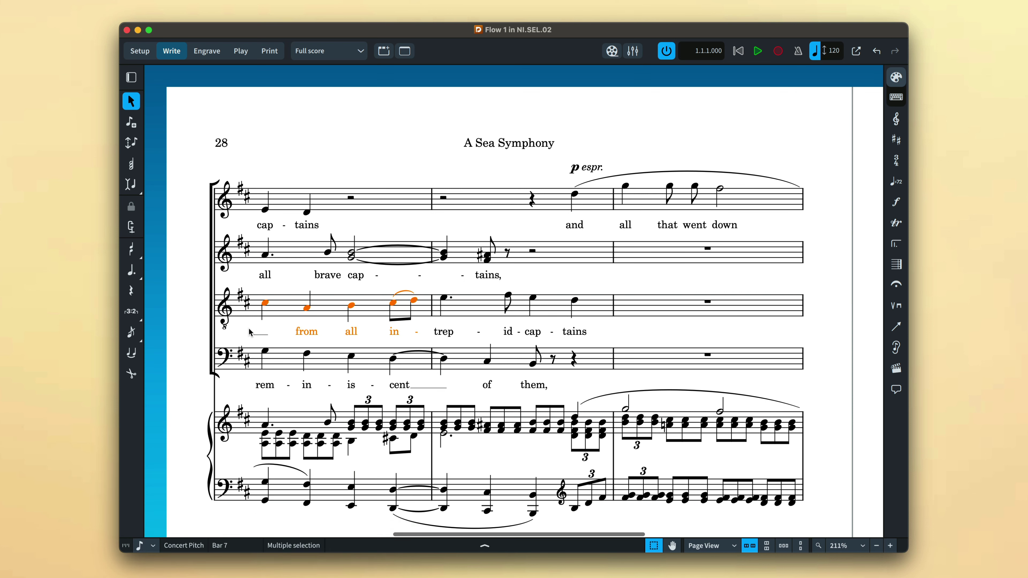
pyautogui.click(266, 351)
pyautogui.hotkey('shift', 'Up')
pyautogui.hotkey('shift', 'Up')
pyautogui.hotkey('shift', 'Up')
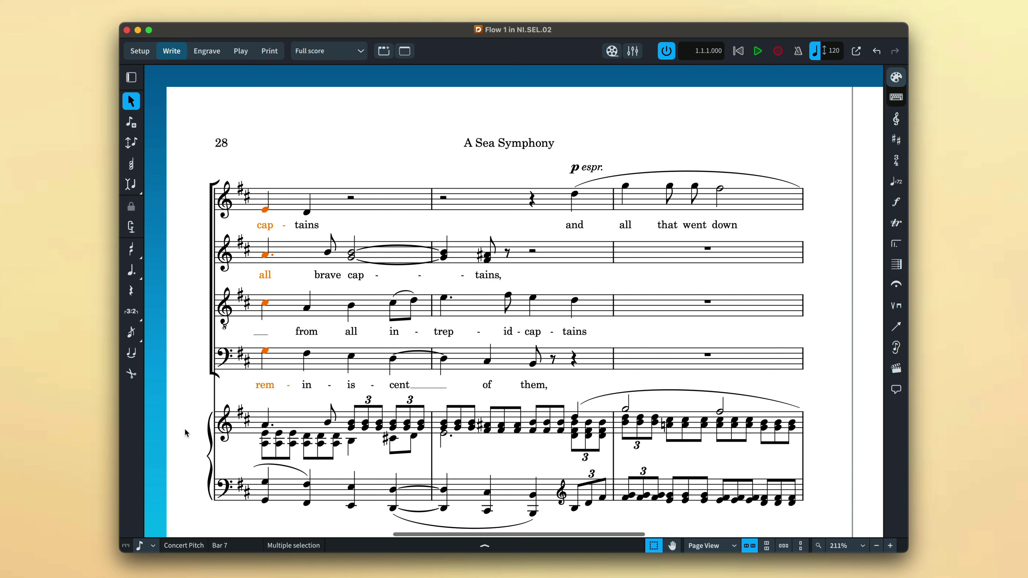
pyautogui.press('Escape')
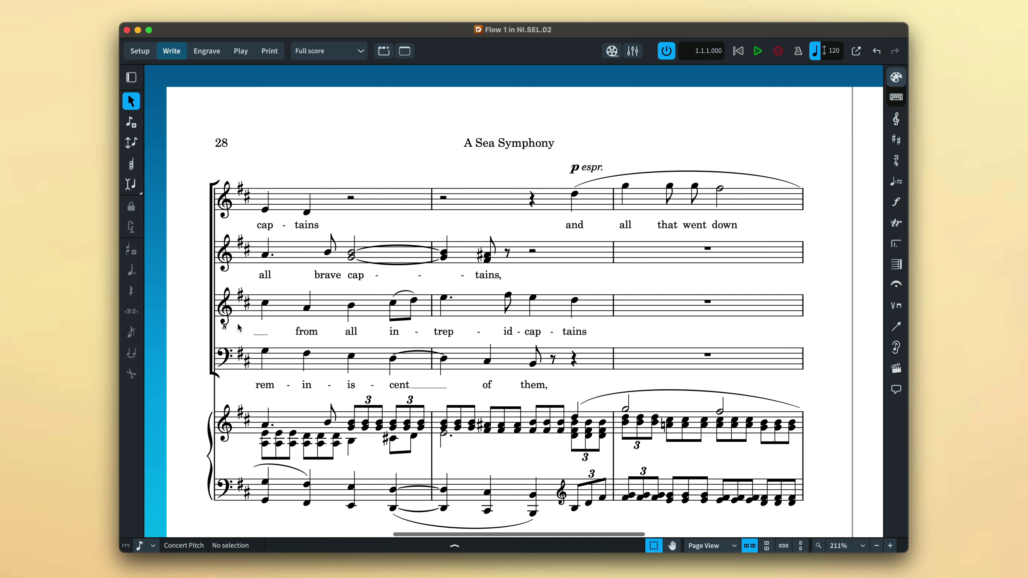
pyautogui.click(265, 303)
pyautogui.hotkey('shift', 'Right')
pyautogui.hotkey('shift', 'Right')
pyautogui.hotkey('shift', 'Right')
pyautogui.hotkey('shift', 'Right')
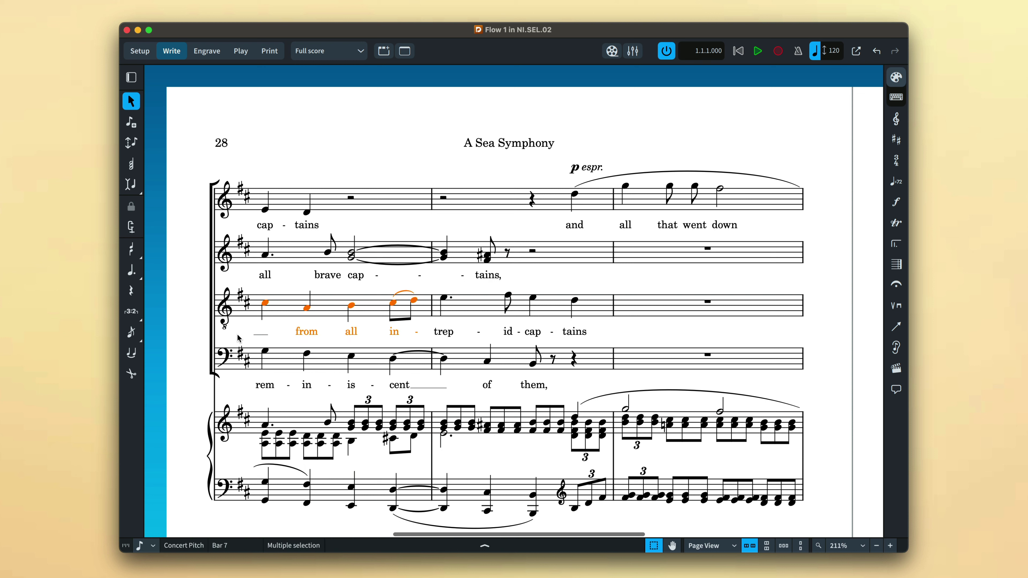
pyautogui.hotkey('shift', 'Right')
pyautogui.hotkey('shift', 'Right')
pyautogui.hotkey('shift', 'Right')
pyautogui.hotkey('shift', 'Right')
pyautogui.hotkey('shift', 'Down')
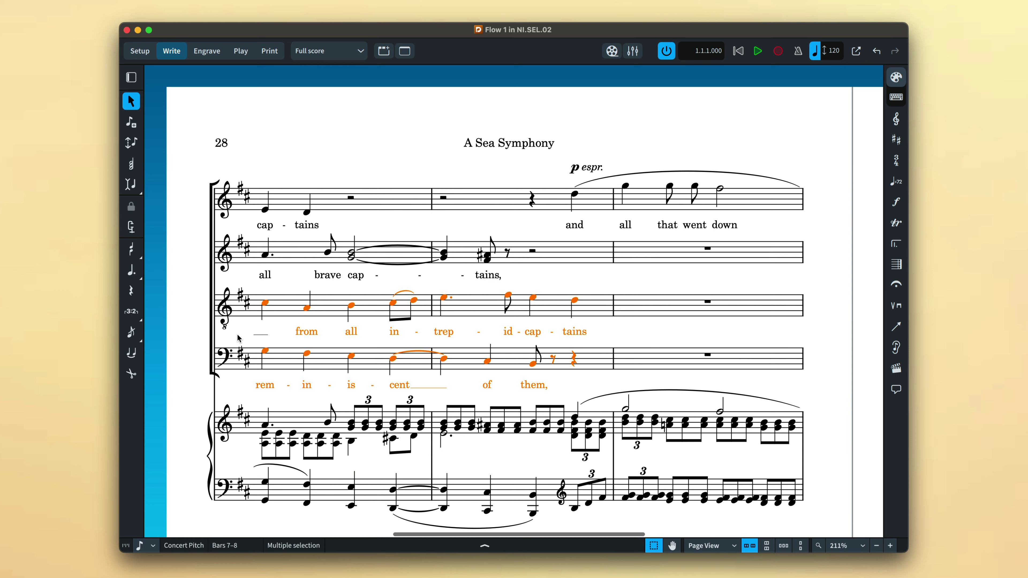
pyautogui.hotkey('shift', 'Up')
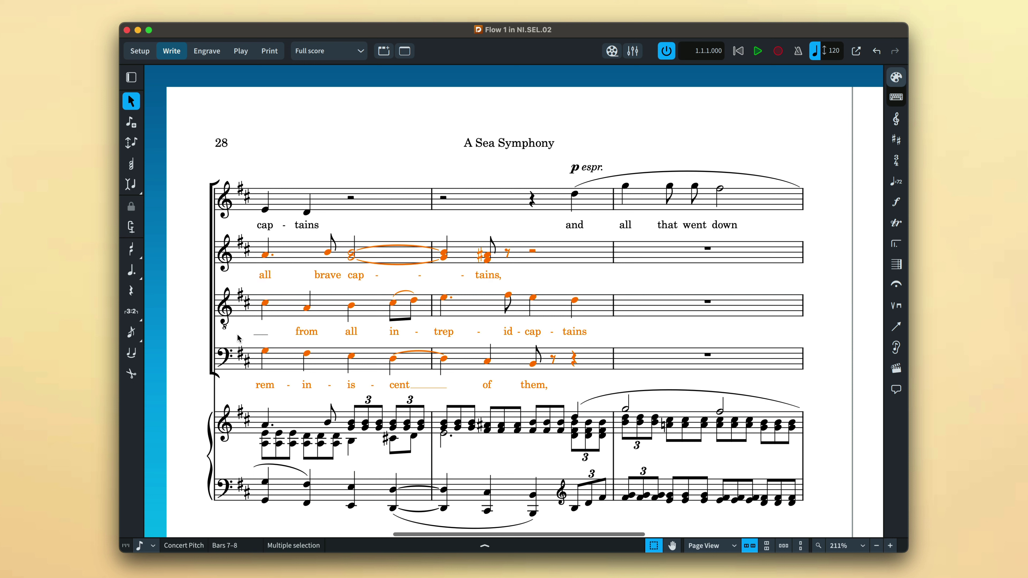
pyautogui.click(265, 351)
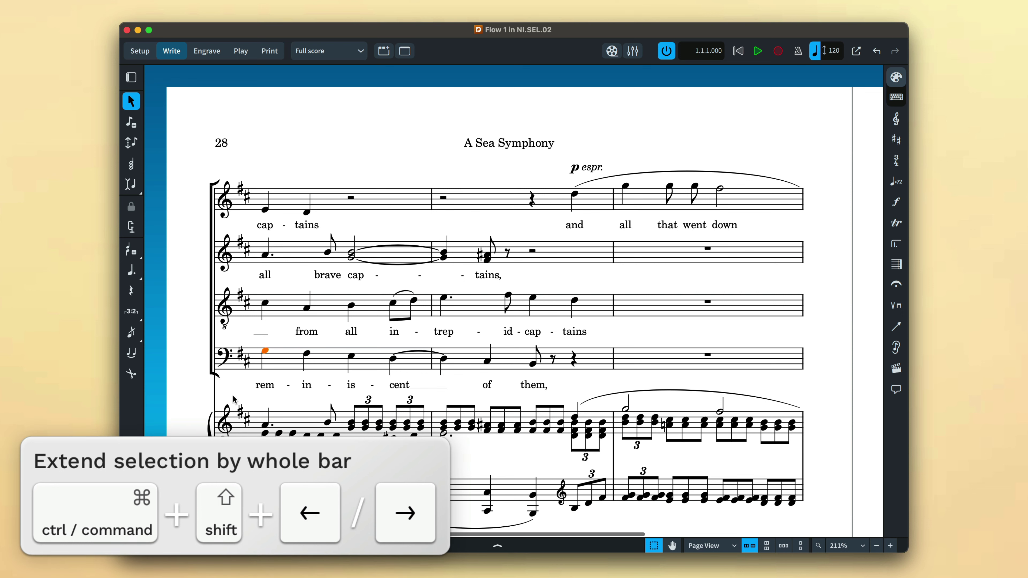
pyautogui.hotkey('ctrl', 'shift', 'Right')
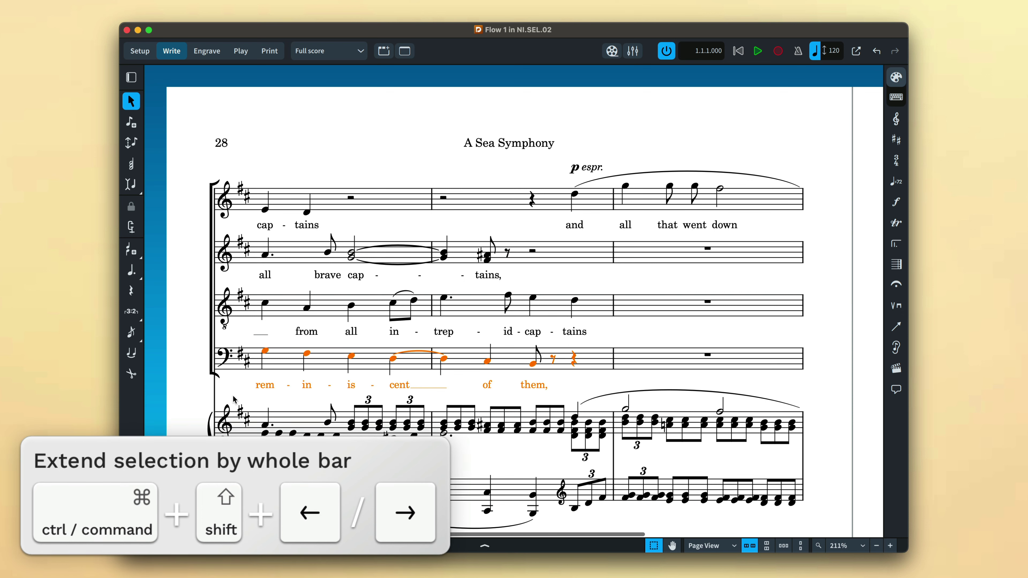
pyautogui.hotkey('shift', 'Up')
pyautogui.hotkey('shift', 'Up')
pyautogui.hotkey('shift', 'Up')
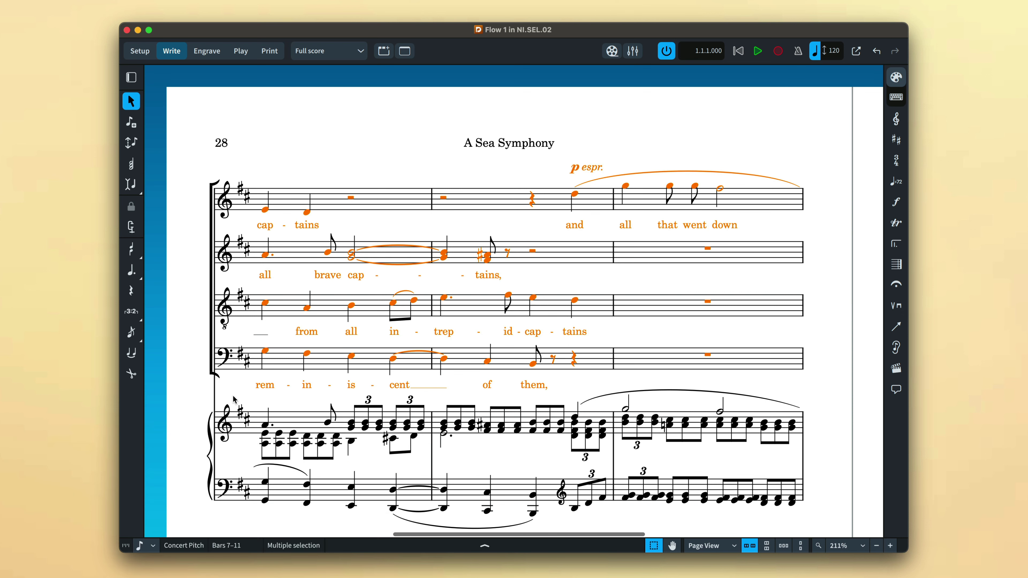
pyautogui.hotkey('shift', 'Down')
pyautogui.hotkey('shift', 'Down')
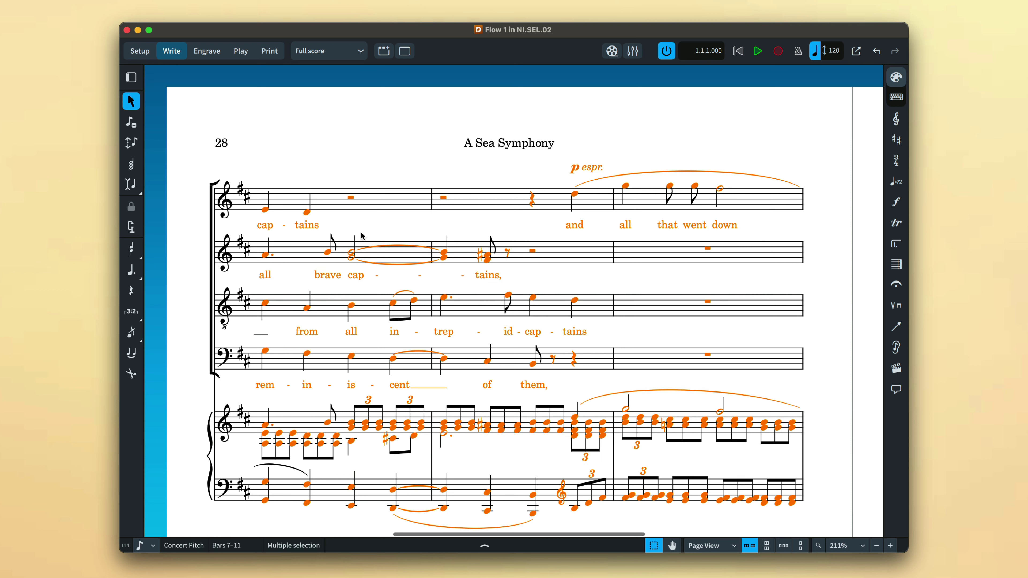
pyautogui.click(406, 162)
# Open the Edit menu, Tab to the bar 1 slur, then move between the time signatures around bar 28
pyautogui.click(278, 12)
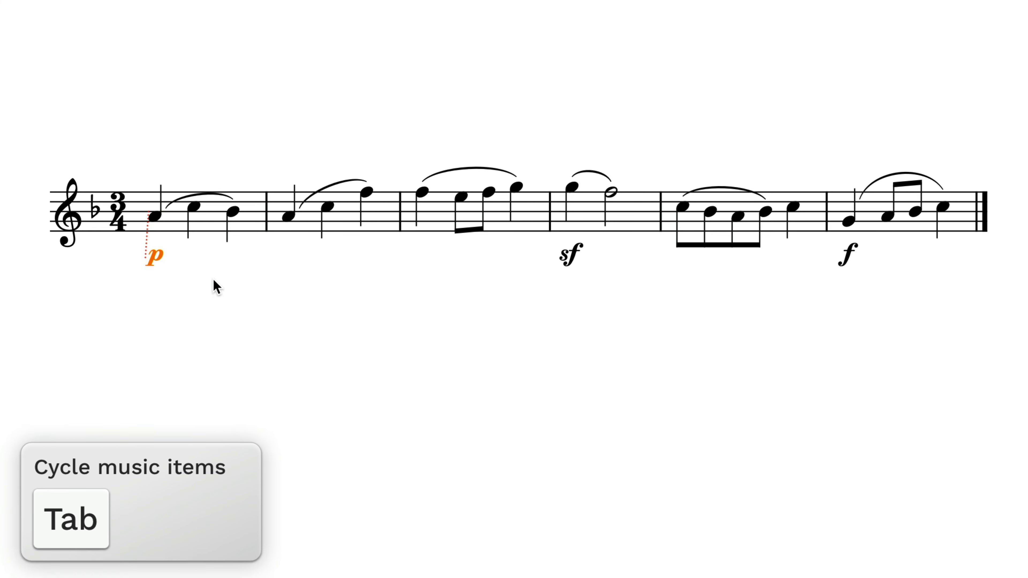
pyautogui.press('Tab')
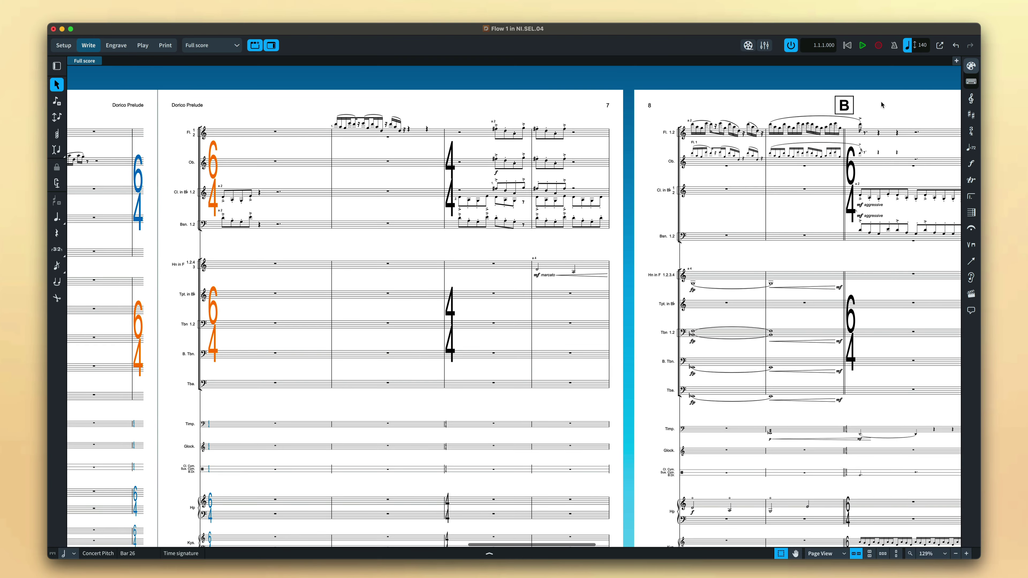
pyautogui.press('Right')
pyautogui.press('Right')
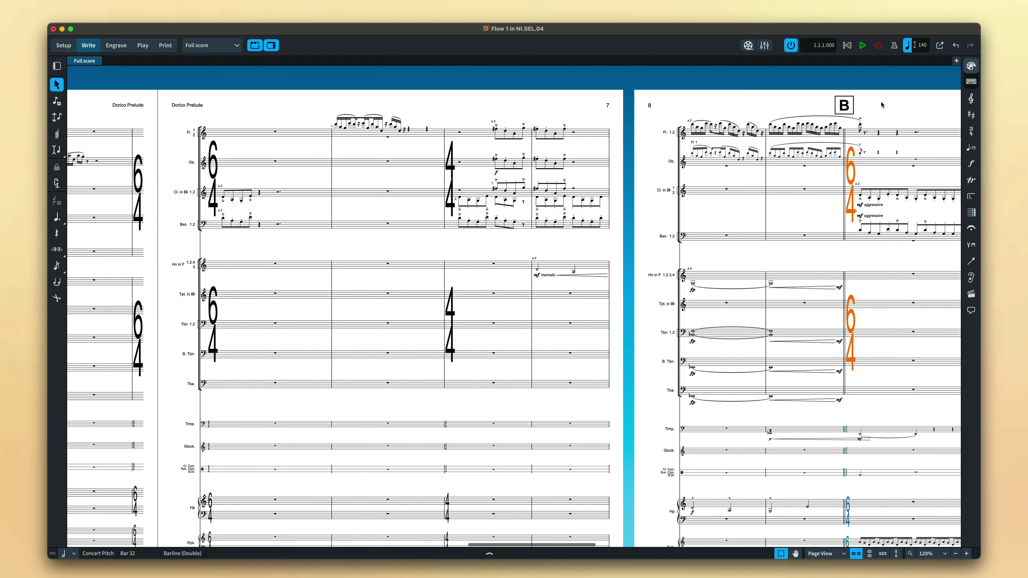
pyautogui.press('Left')
# Select rehearsal mark A and the 6/4 at bar 26, then in Engrave mode select an eighth-note stem
pyautogui.press('Left')
pyautogui.click(844, 106)
pyautogui.press('Left')
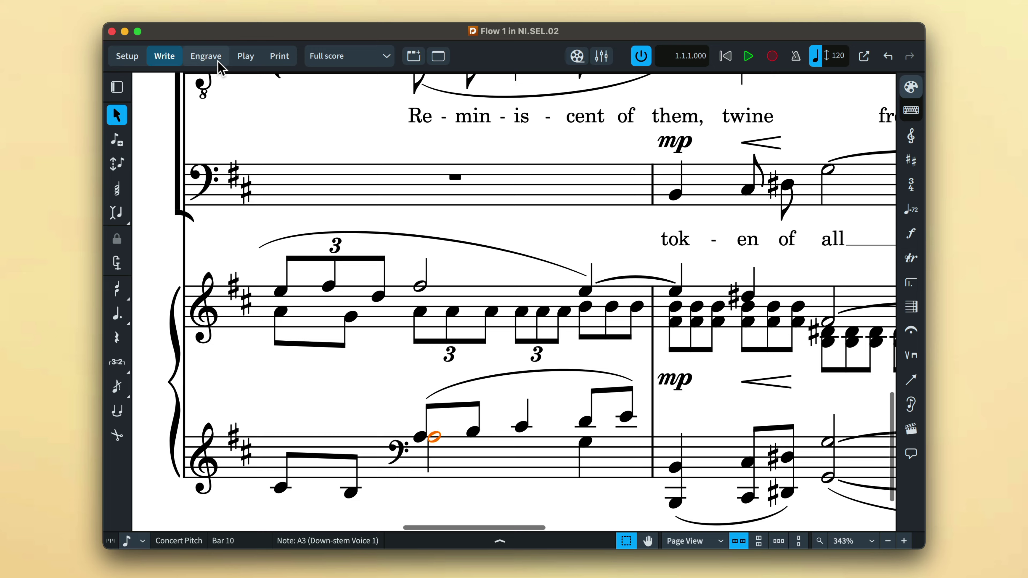
pyautogui.click(219, 61)
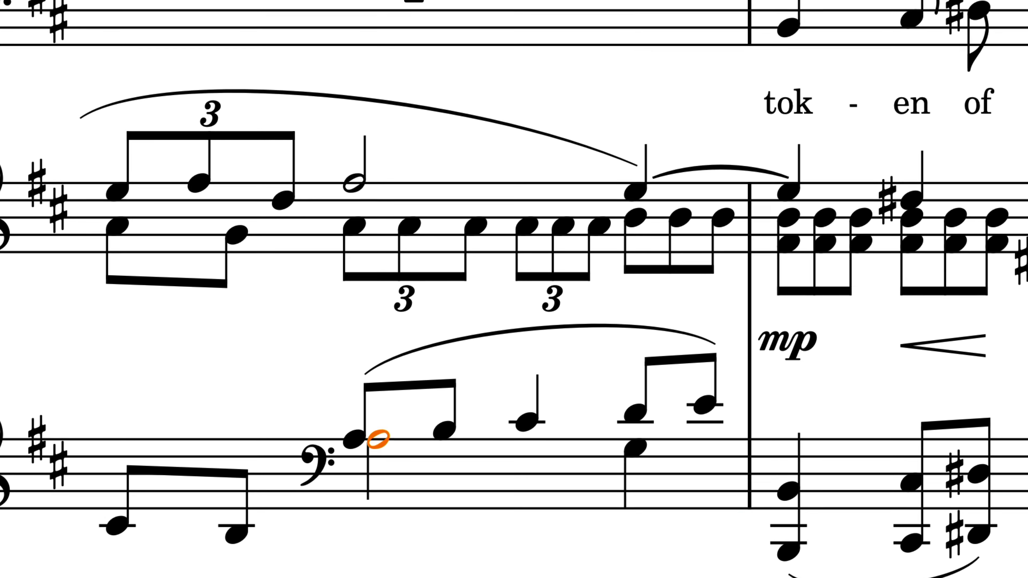
pyautogui.click(389, 413)
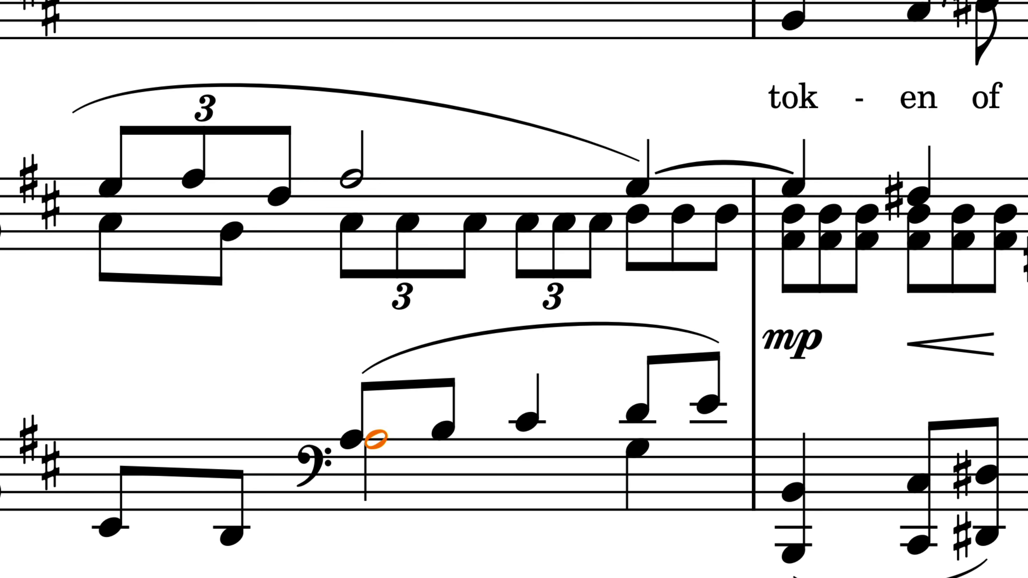
# Select the eighth-note beam, the middle triplet note head, a half-note stem and the long slur
pyautogui.click(407, 384)
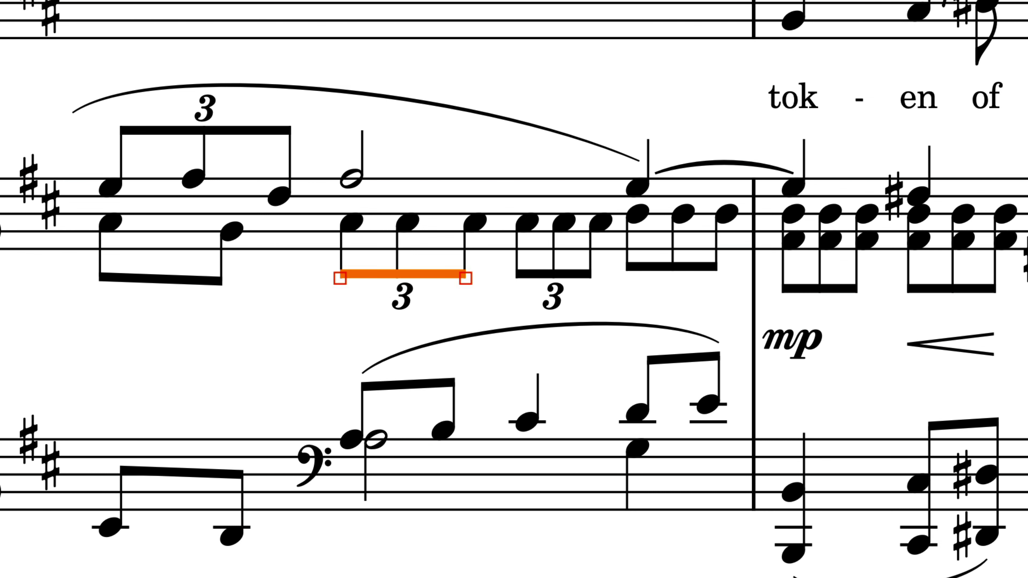
pyautogui.click(407, 222)
pyautogui.click(362, 151)
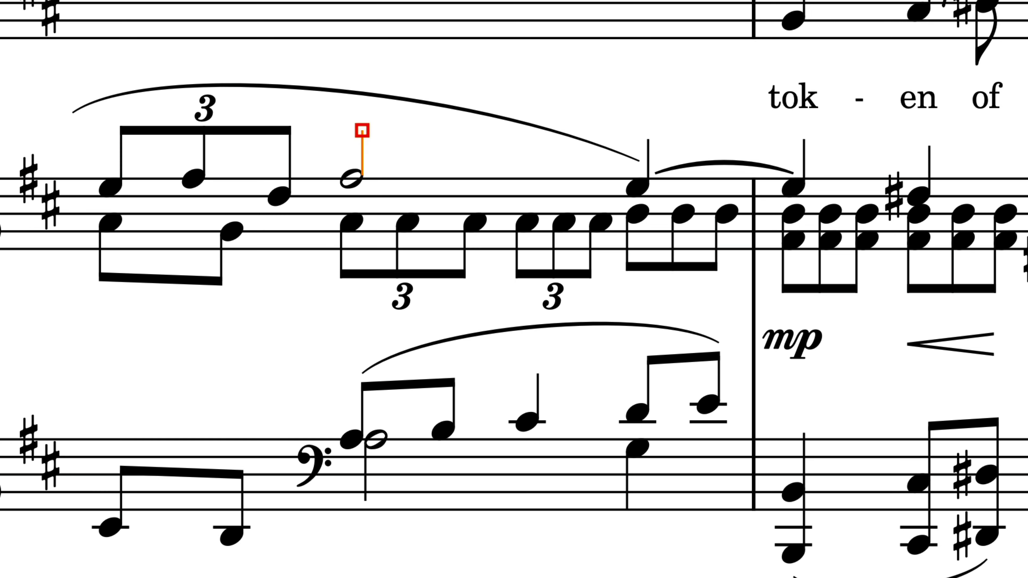
pyautogui.click(364, 92)
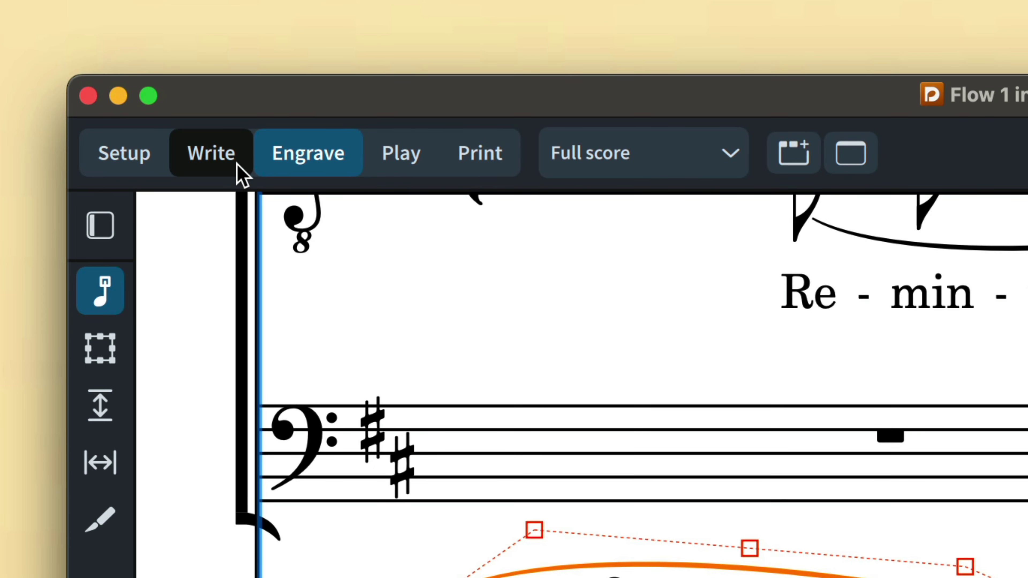
# Switch back to Write mode
pyautogui.click(238, 165)
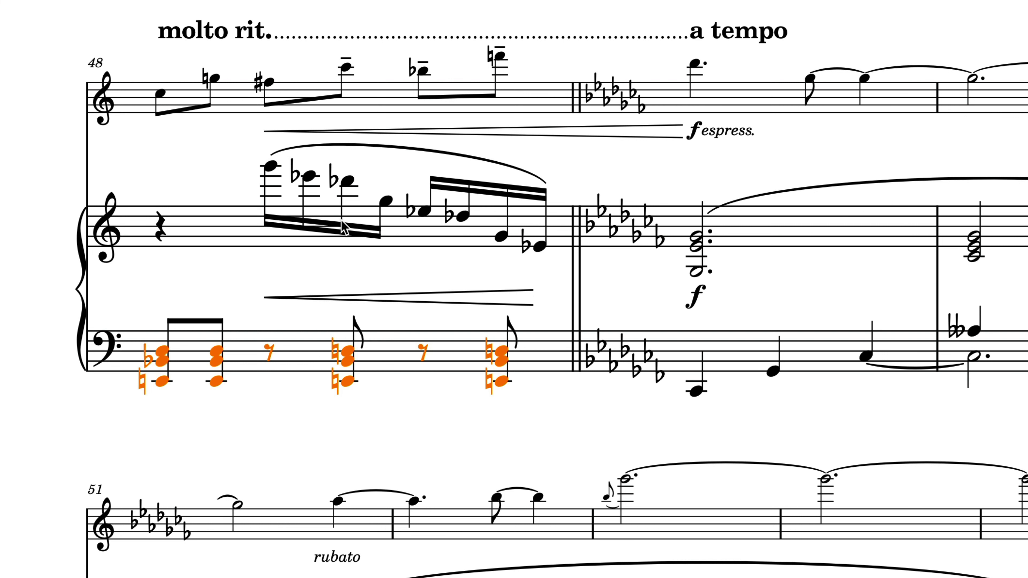
# Shift-select ranges from a treble flat note, then from the bass eighth rest through the last treble flat
pyautogui.click(346, 181)
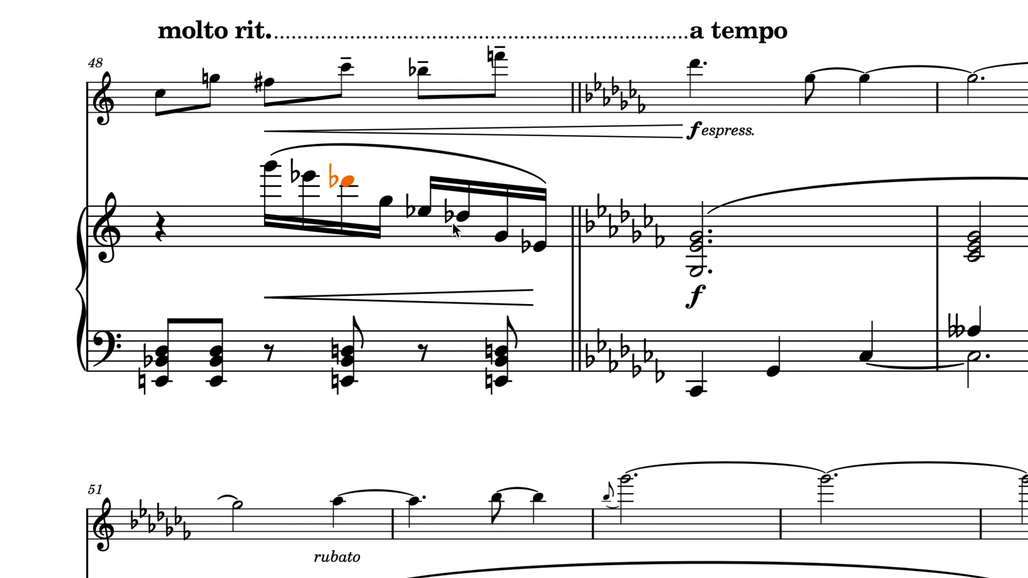
pyautogui.keyDown('shift'); pyautogui.click(462, 217); pyautogui.keyUp('shift')
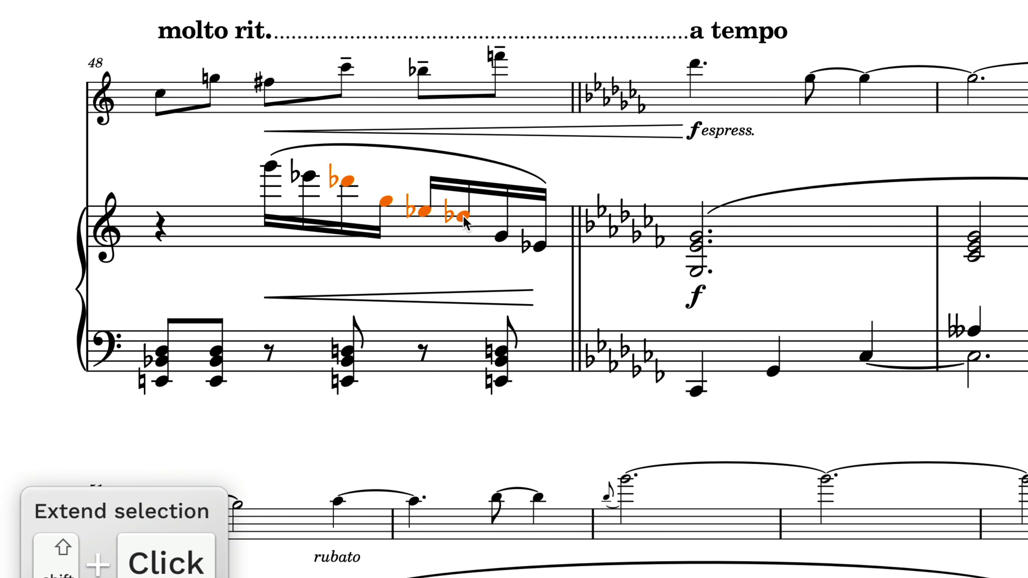
pyautogui.click(270, 353)
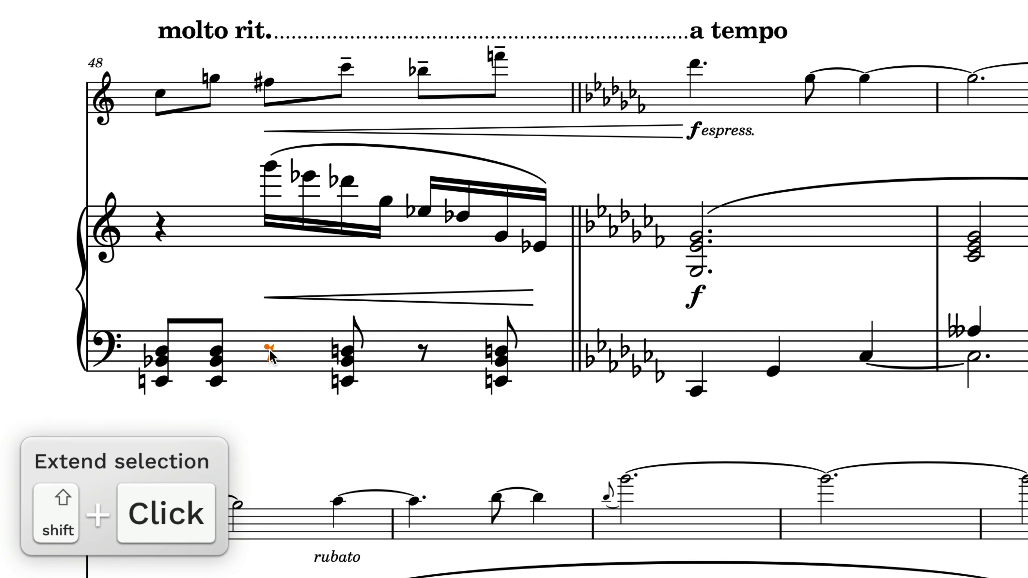
pyautogui.keyDown('shift'); pyautogui.click(544, 249); pyautogui.keyUp('shift')
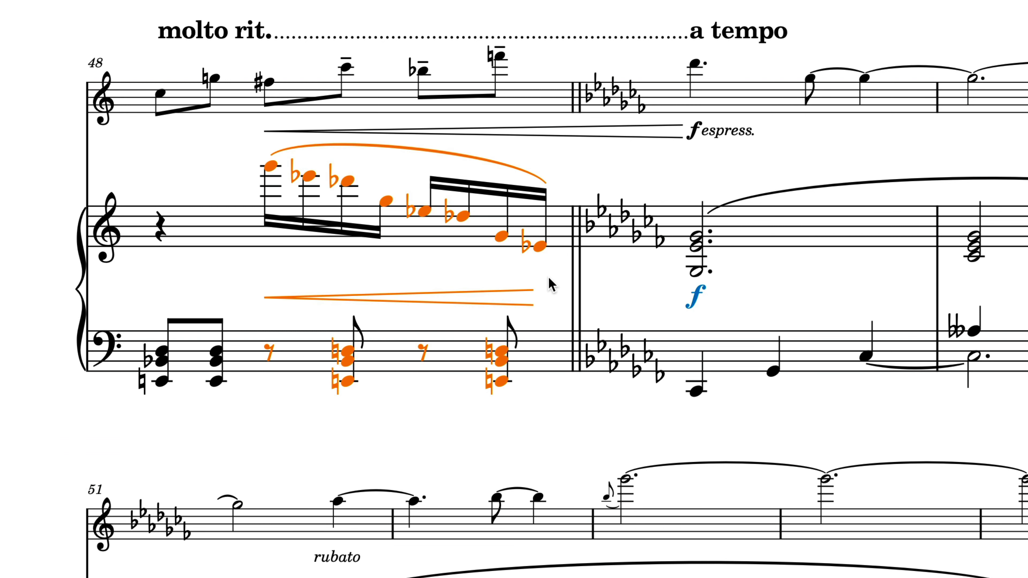
# Ctrl/Cmd-click the four low bass notes of bar 48 to select them individually
pyautogui.click(162, 382)
pyautogui.keyDown('ctrl'); pyautogui.click(217, 382); pyautogui.keyUp('ctrl')
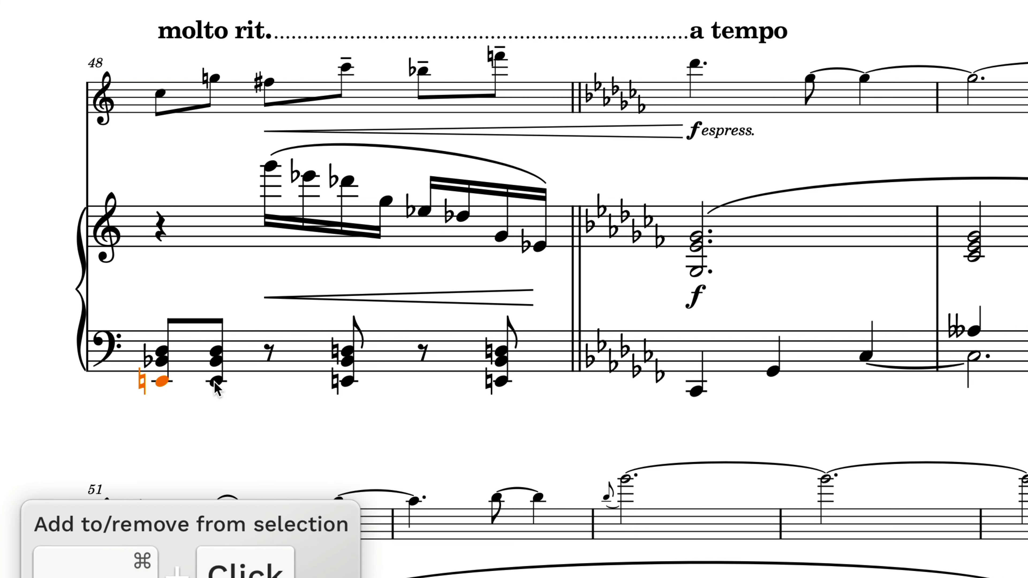
pyautogui.keyDown('ctrl'); pyautogui.click(347, 381); pyautogui.keyUp('ctrl')
pyautogui.keyDown('ctrl'); pyautogui.click(501, 382); pyautogui.keyUp('ctrl')
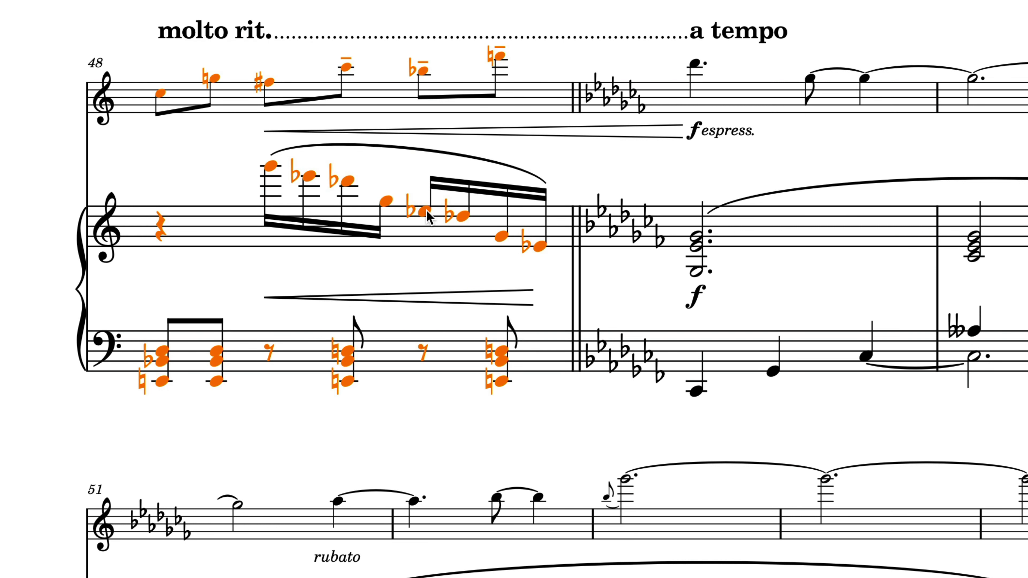
# Marquee-select all the notes, rests and the hairpin in bar 48
pyautogui.keyDown('ctrl'); pyautogui.click(443, 300); pyautogui.keyUp('ctrl')
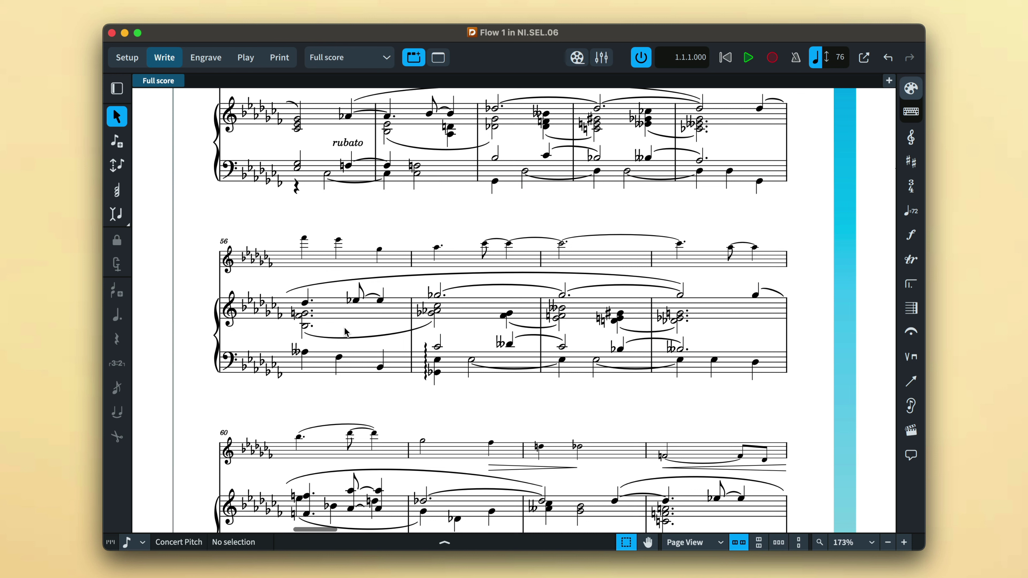
# Extend the bar 56 chord's top note to its voice across the flow, then select the Violin's bar 7 slur
pyautogui.press('super+shift+a')
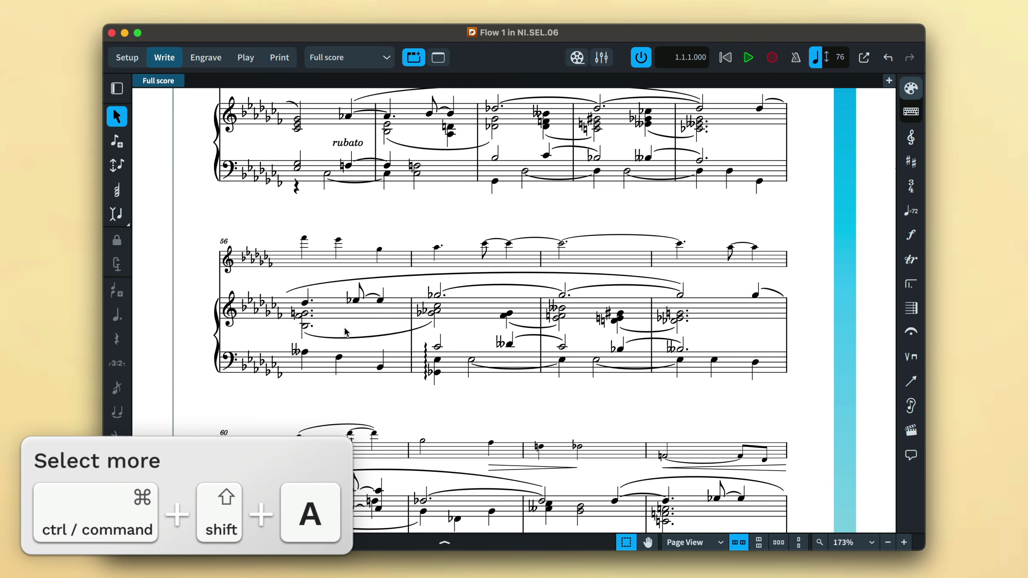
pyautogui.click(306, 303)
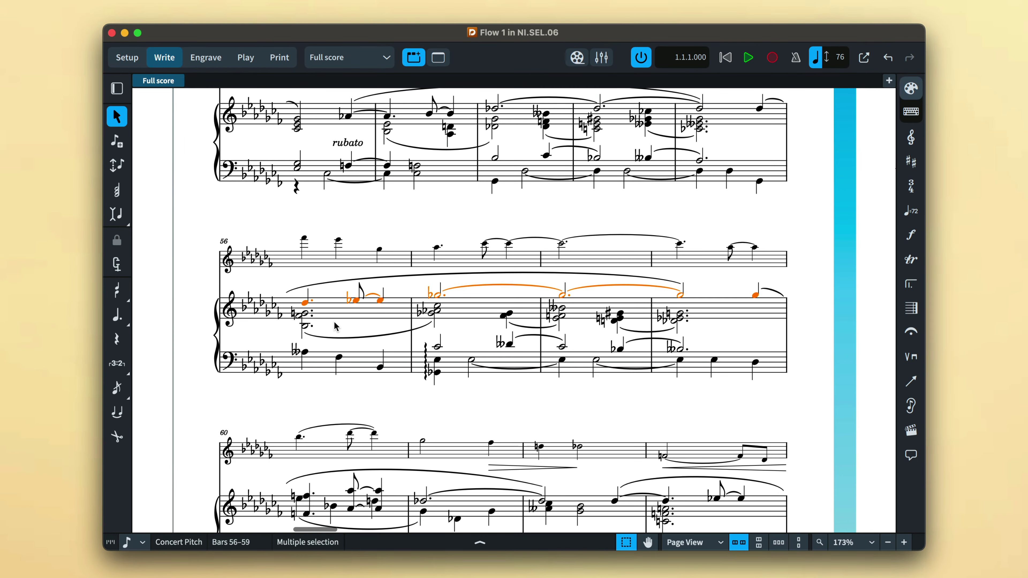
pyautogui.press('super+shift+a')
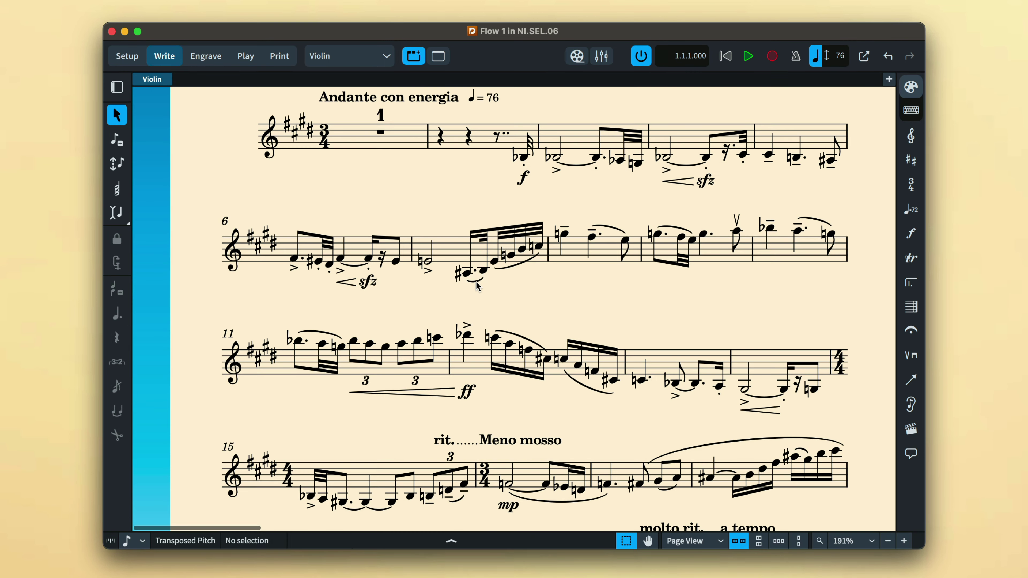
pyautogui.click(476, 282)
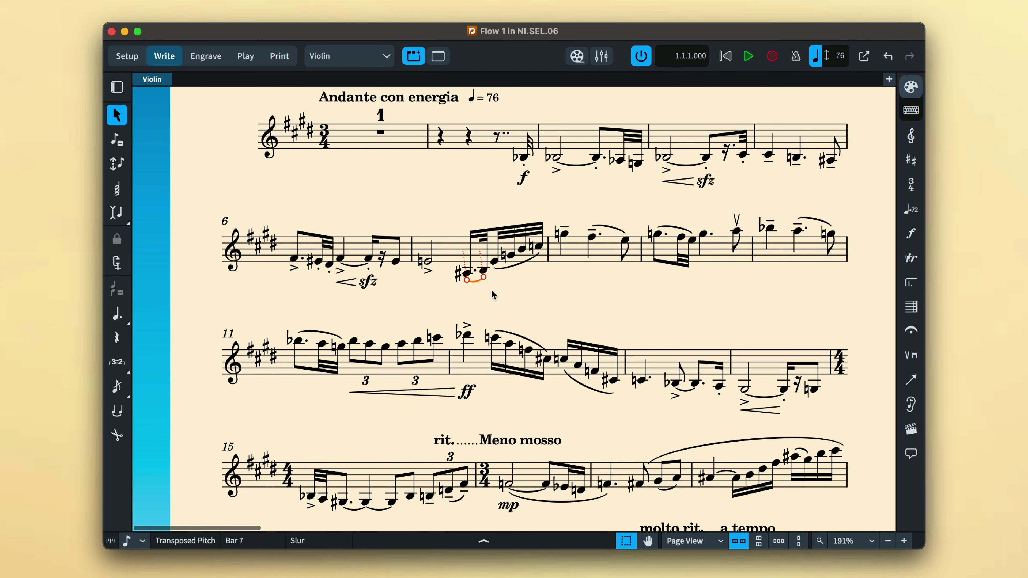
# Lengthen the bar 7 slur, select all slurs to the flow's end, then every dynamic from the bar 4 hairpin
pyautogui.hotkey('shift', 'alt', 'Right')
pyautogui.hotkey('shift', 'alt', 'Right')
pyautogui.hotkey('shift', 'alt', 'Right')
pyautogui.hotkey('shift', 'alt', 'Right')
pyautogui.hotkey('shift', 'alt', 'Right')
pyautogui.press('super+shift+End')
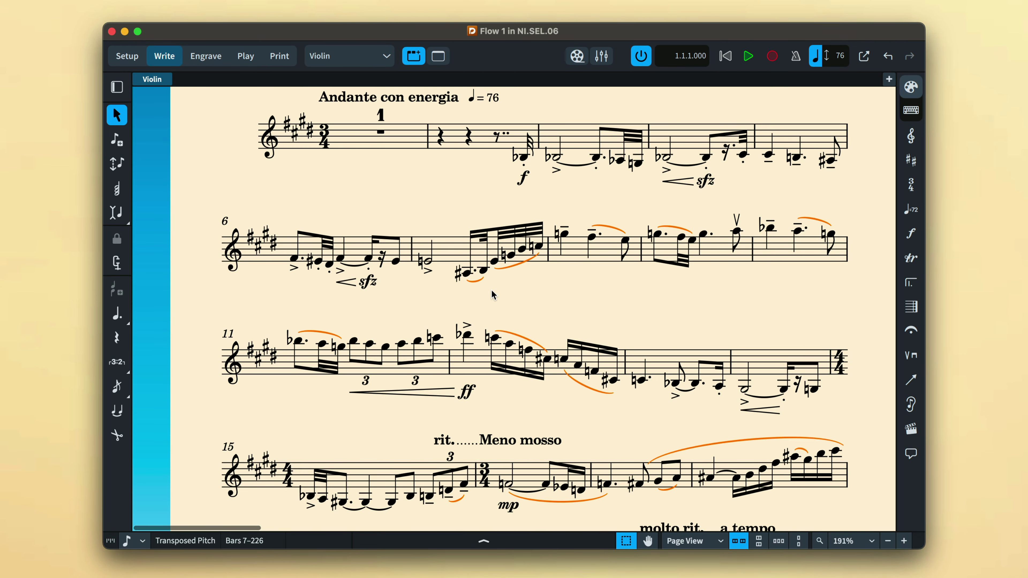
pyautogui.click(676, 185)
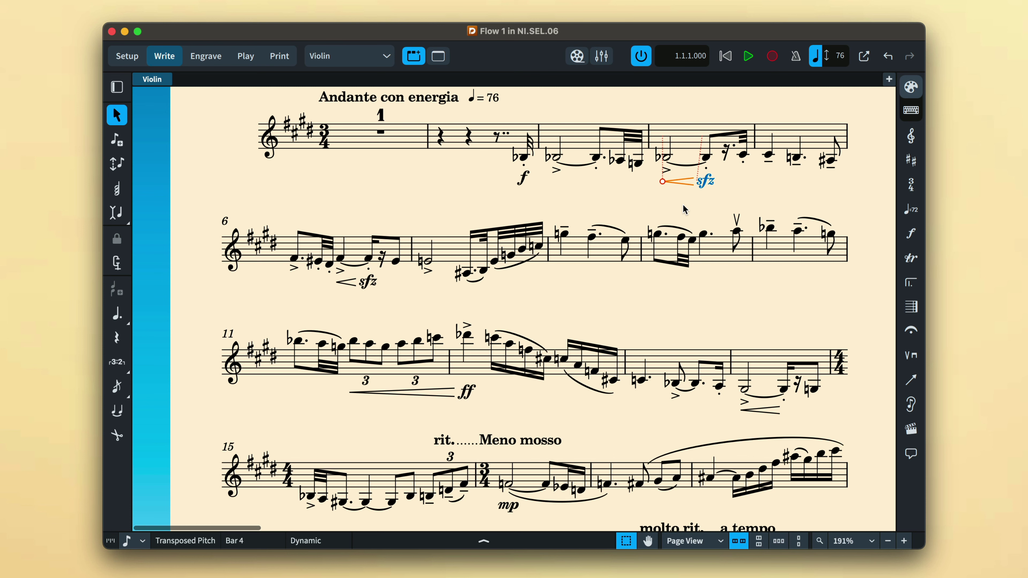
pyautogui.press('super+shift+a')
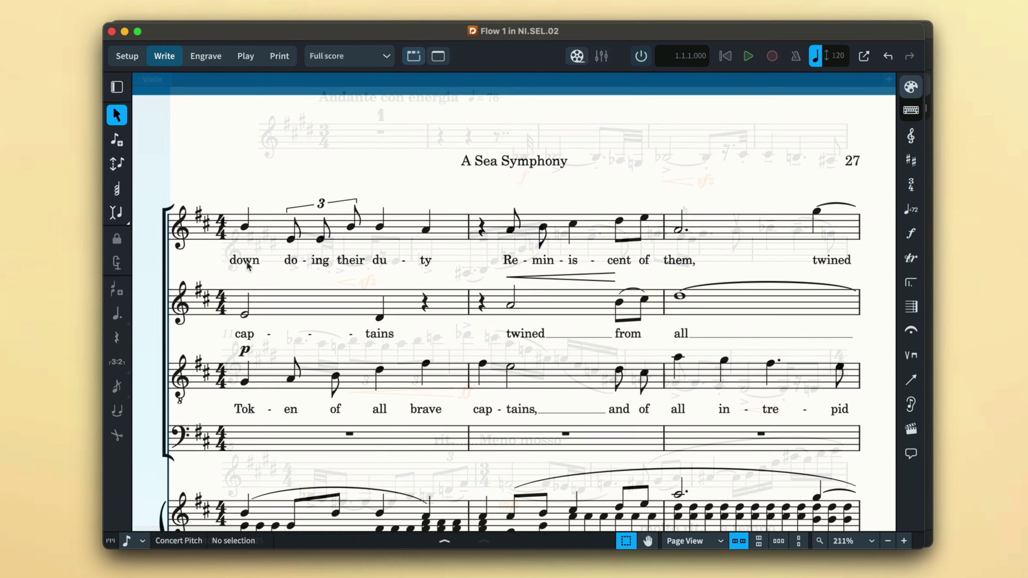
# Grow selections from the lyric 'down' to the lyric line and trills, then to rehearsal marks A and B
pyautogui.click(255, 270)
pyautogui.press('super+shift+a')
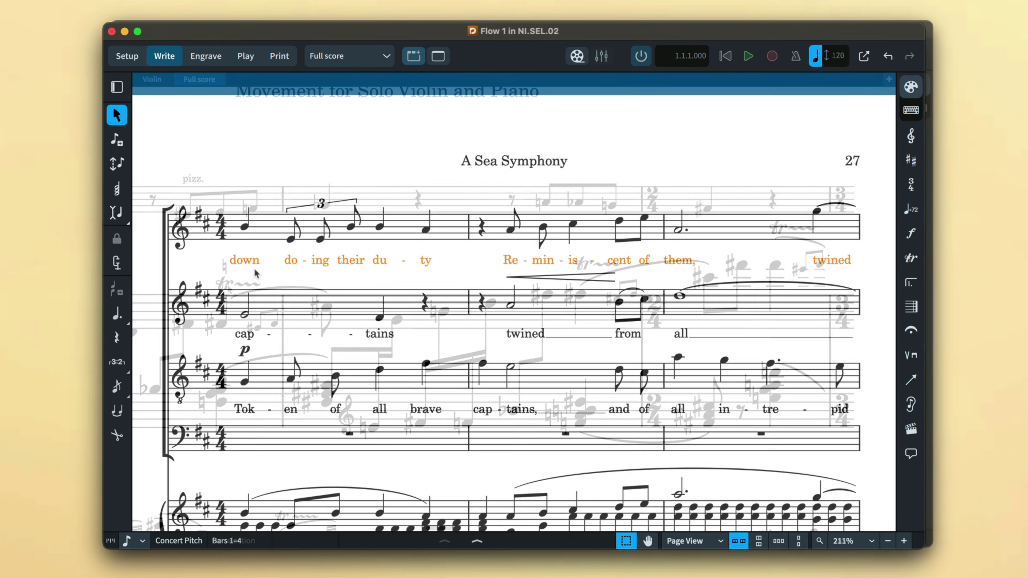
pyautogui.press('super+shift+a')
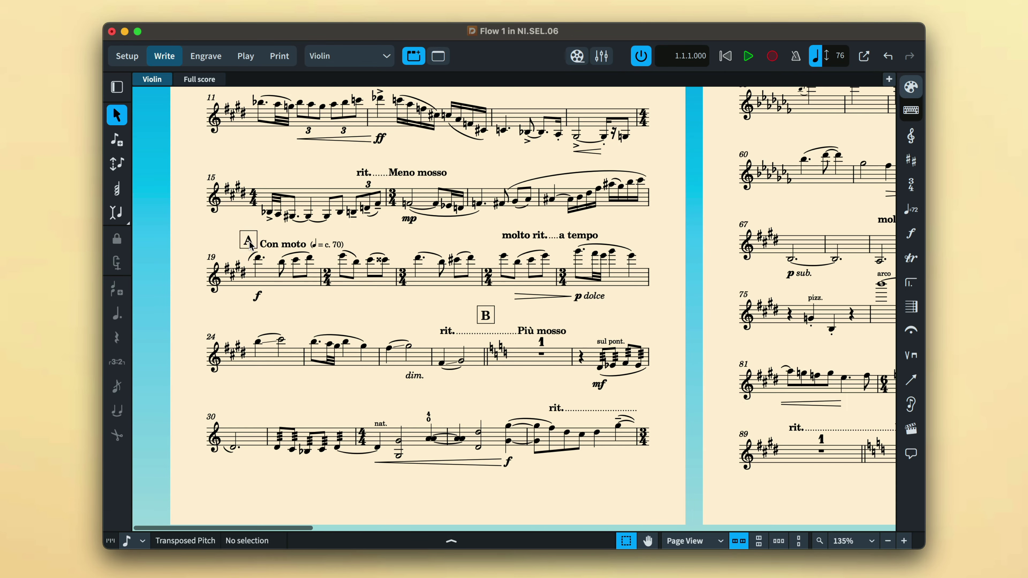
pyautogui.click(249, 240)
pyautogui.press('super+shift+a')
# Extend from Con moto to the a tempo, Meno mosso and Più mosso marks, then a note to whole bars
pyautogui.click(291, 248)
pyautogui.press('super+shift+a')
pyautogui.press('super+shift+a')
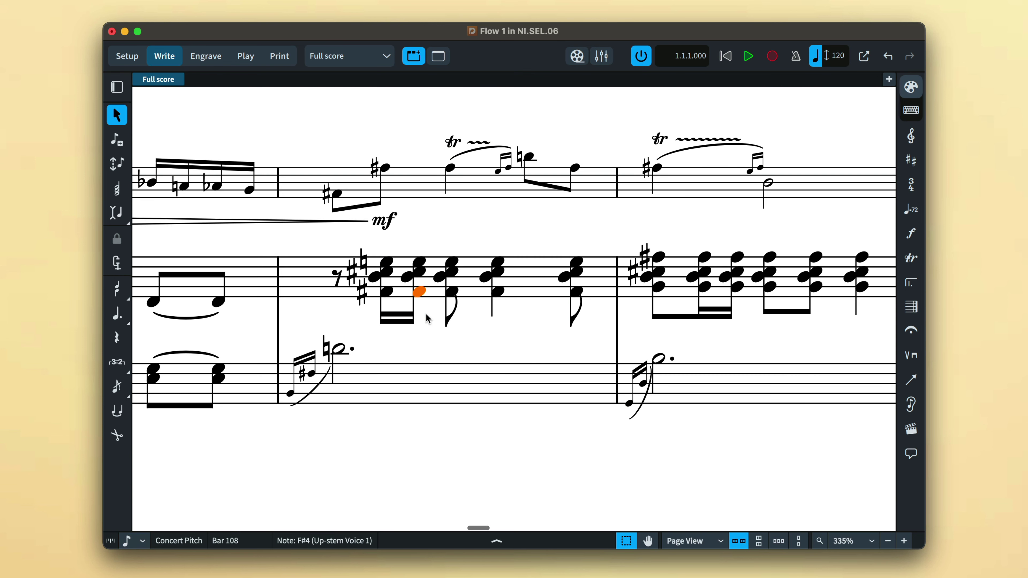
pyautogui.press('super+shift+a')
pyautogui.press('super+shift+a')
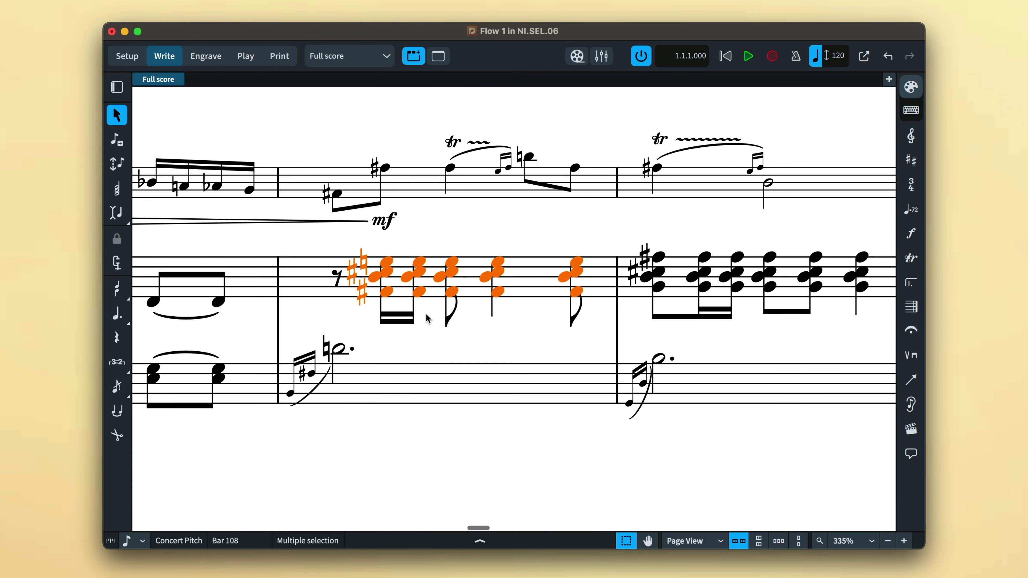
pyautogui.press('super+shift+a')
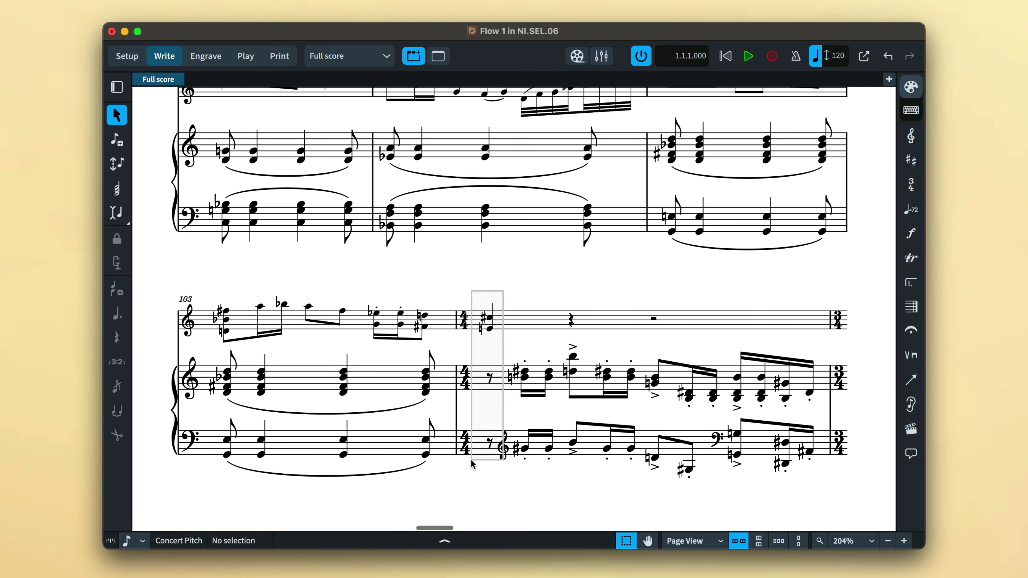
pyautogui.click(473, 464)
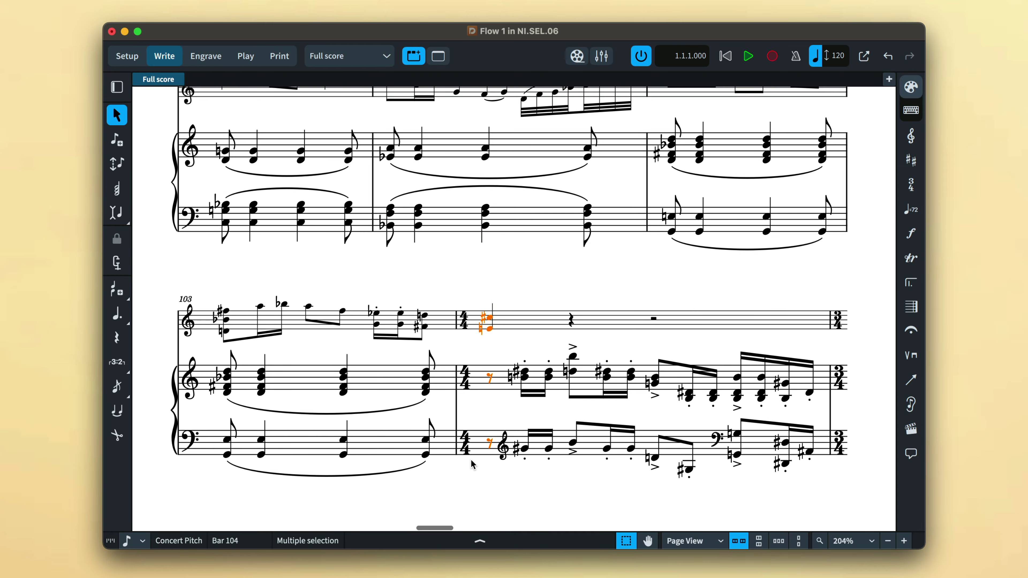
pyautogui.press('super+shift+a')
pyautogui.press('super+shift+a')
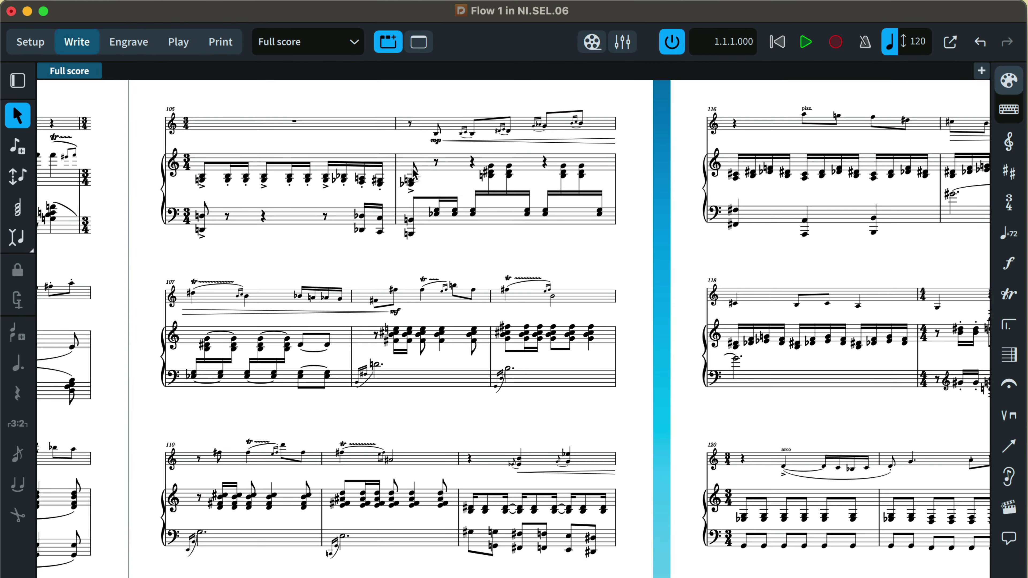
# Select the bar 106 piano chord to the end of the flow, then select all notation
pyautogui.click(410, 180)
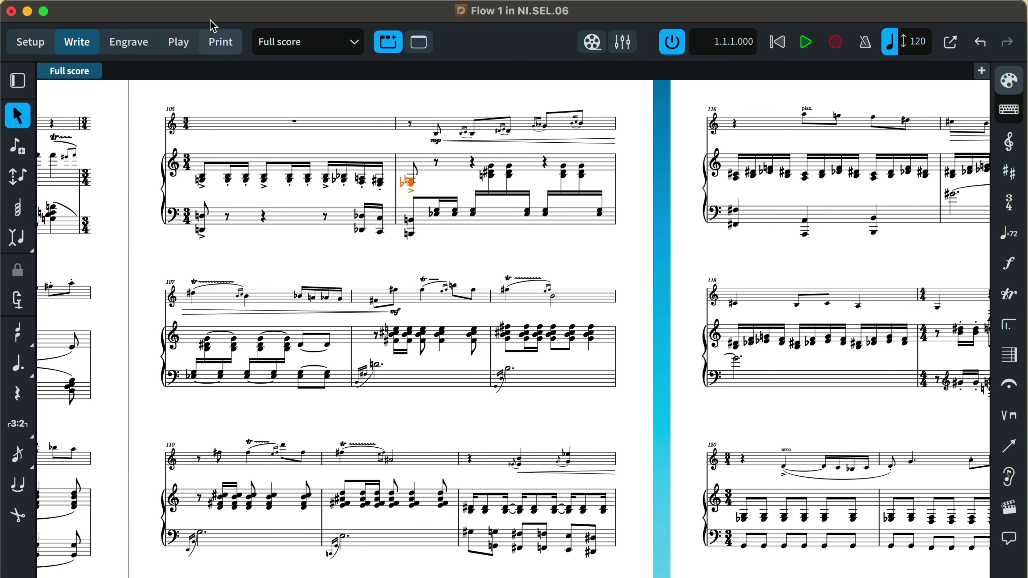
pyautogui.click(138, 8)
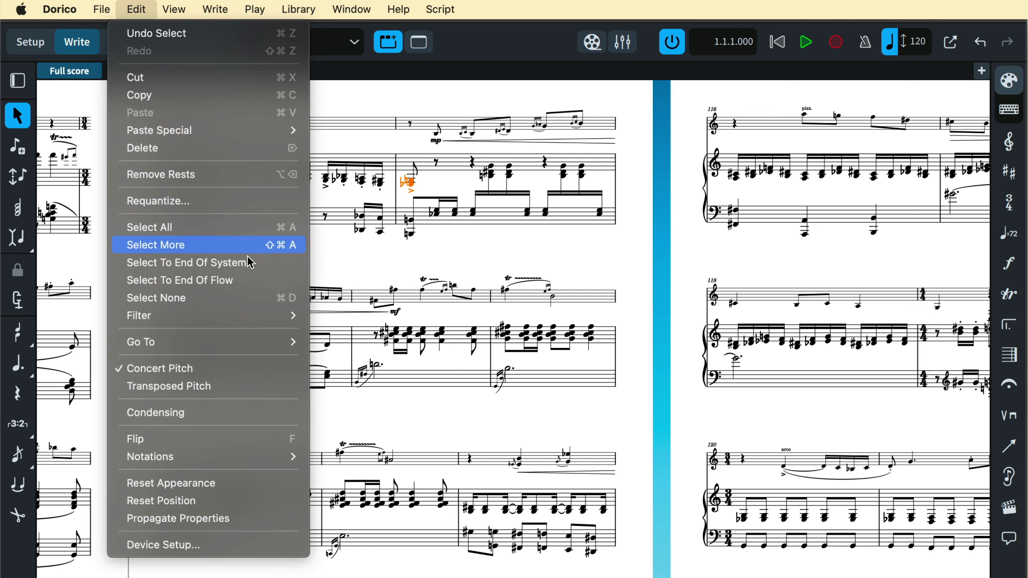
pyautogui.click(252, 282)
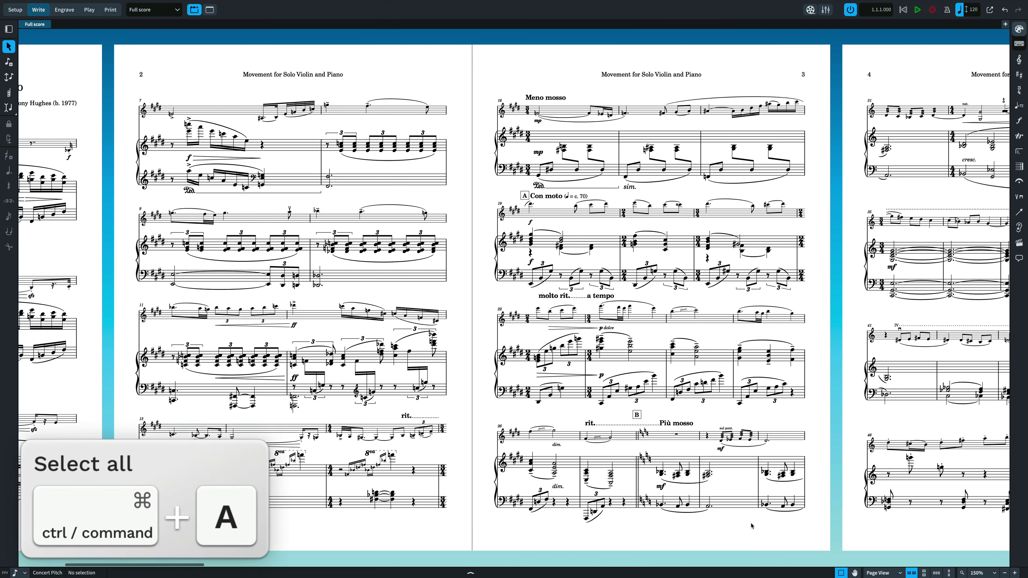
pyautogui.hotkey('ctrl', 'a')
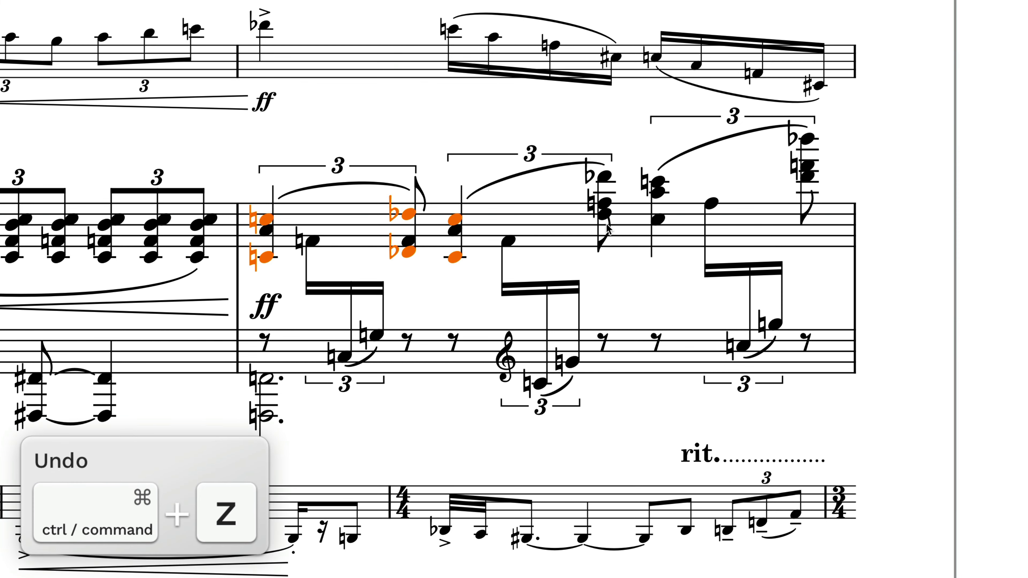
# Add the B-flat, then the next chord's bottom and upper notes, to the selection
pyautogui.keyDown('super'); pyautogui.click(605, 176); pyautogui.keyUp('super')
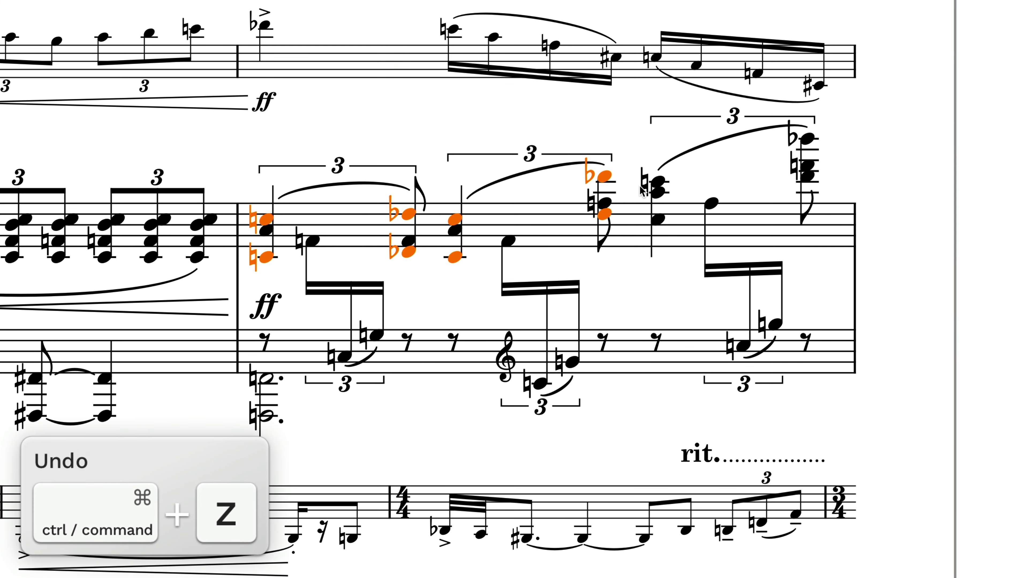
pyautogui.keyDown('super'); pyautogui.click(658, 219); pyautogui.keyUp('super')
pyautogui.keyDown('super'); pyautogui.click(659, 184); pyautogui.keyUp('super')
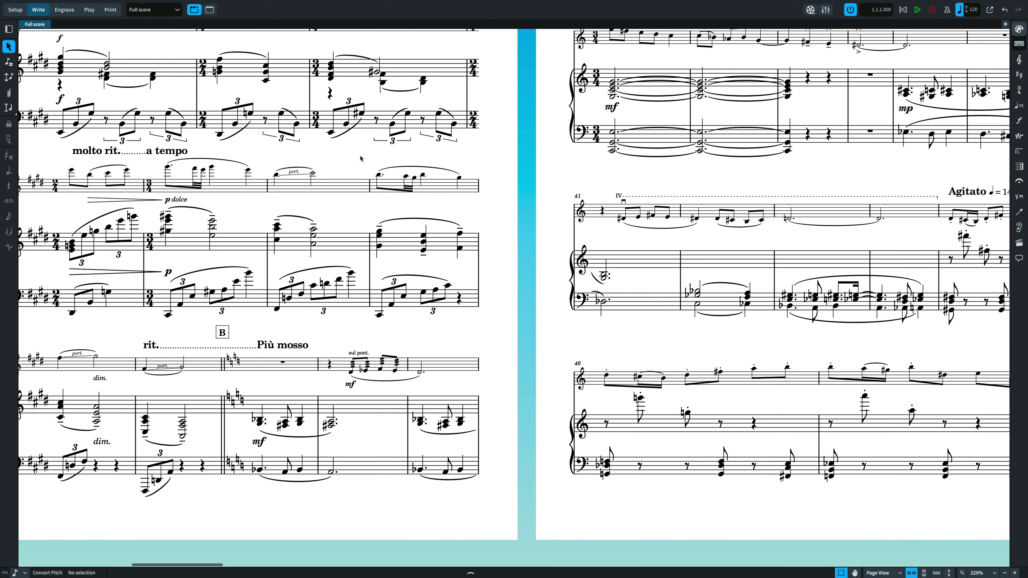
# Switch to the Hand Tool and pan the score to bring bars 35–46 into view
pyautogui.moveTo(361, 157); pyautogui.dragTo(492, 336)
pyautogui.click(493, 336)
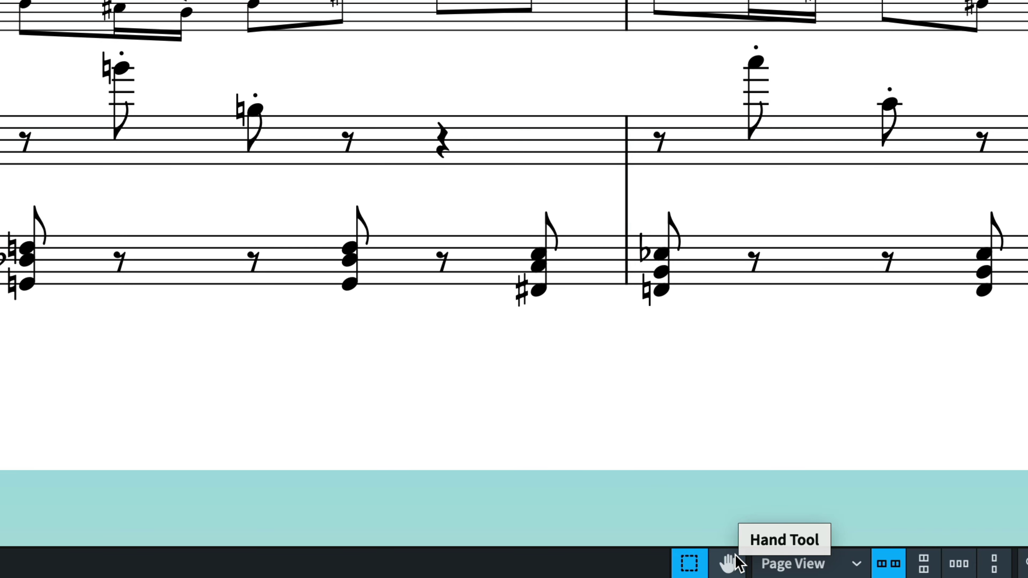
pyautogui.click(728, 564)
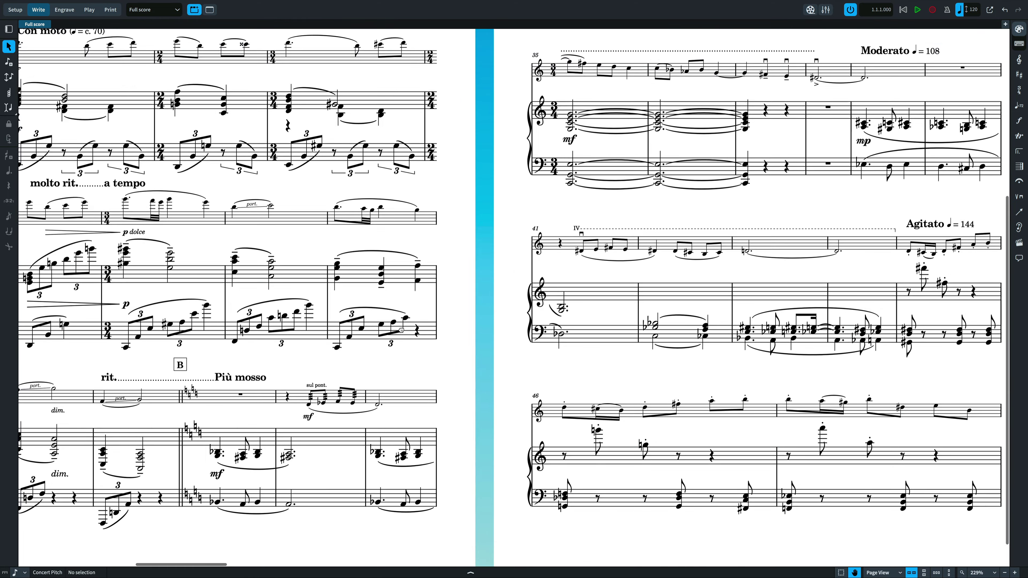
pyautogui.moveTo(429, 308); pyautogui.dragTo(284, 409)
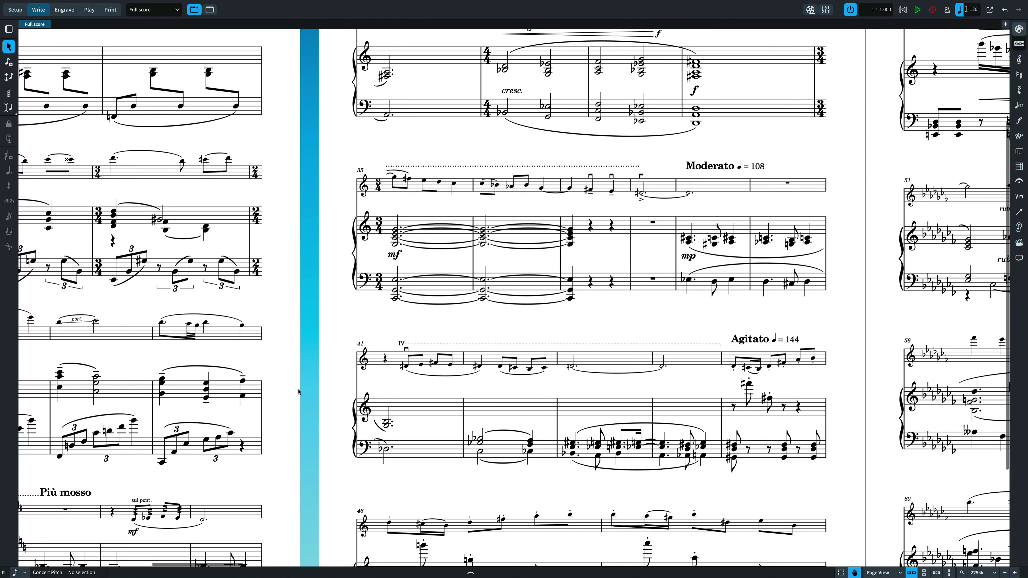
# Select the rest in bar 37 and start note input there
pyautogui.click(420, 223)
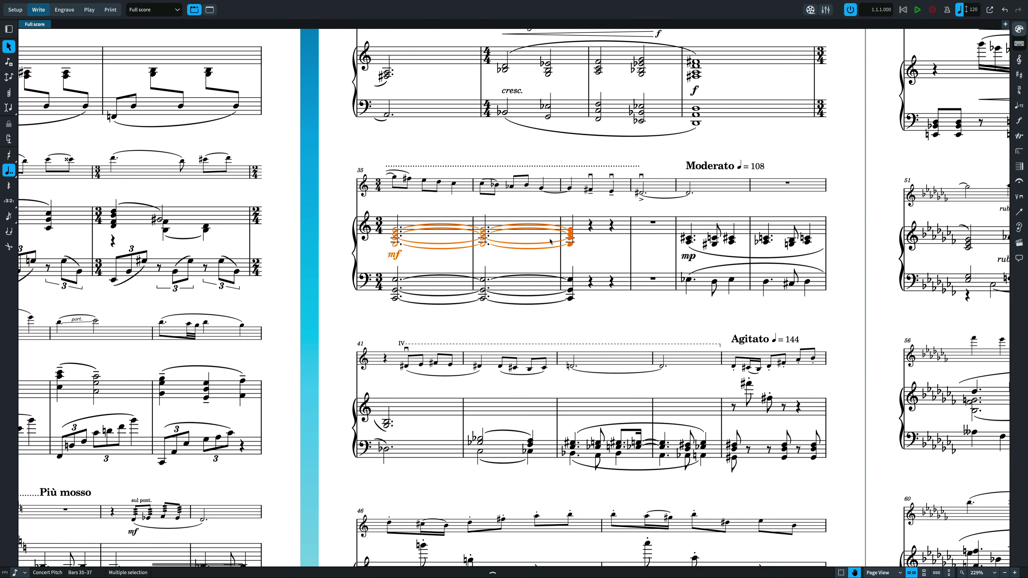
pyautogui.click(589, 226)
pyautogui.press('Return')
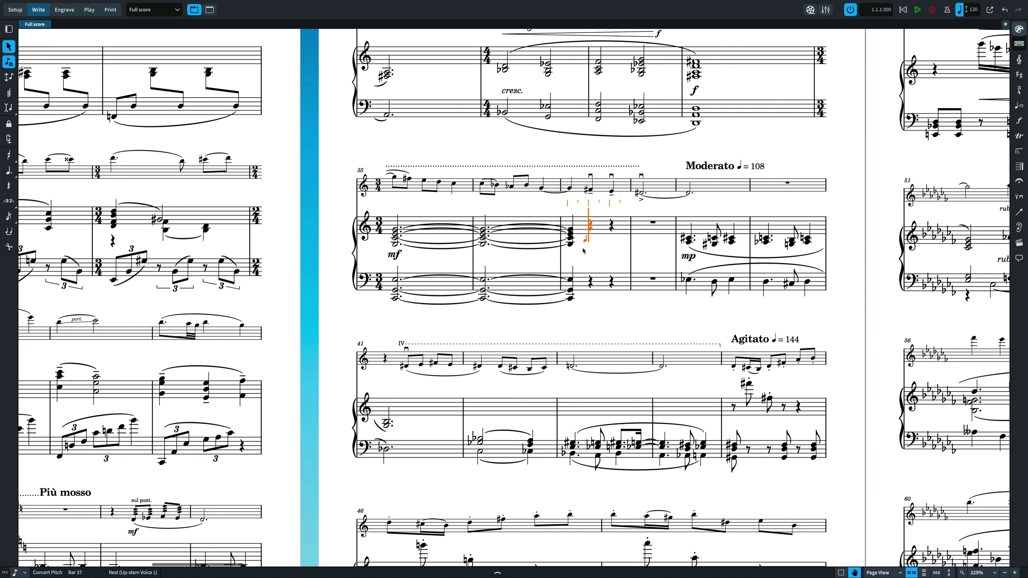
# Exit note input and marquee-select the piano part in bars 39–40
pyautogui.press('Escape')
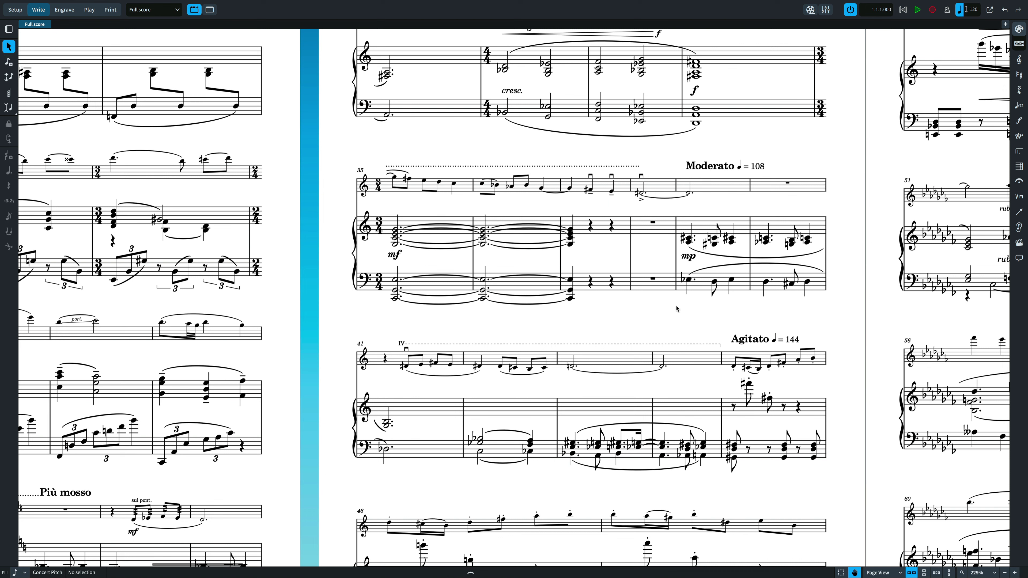
pyautogui.moveTo(692, 300); pyautogui.dragTo(832, 207)
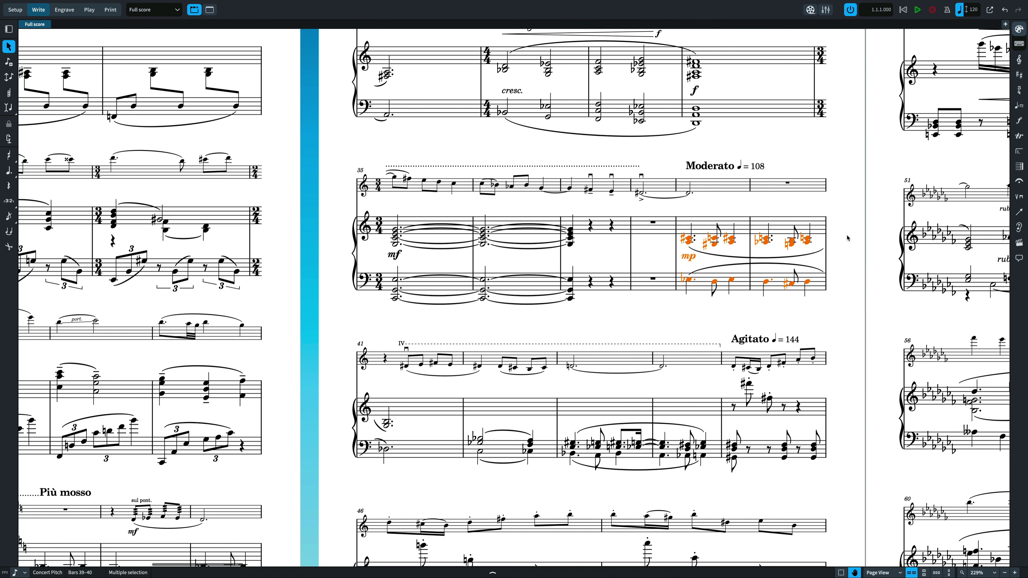
pyautogui.press('Escape')
# Move the view a screen right and back left, then to the page's top and bottom
pyautogui.press('End')
pyautogui.press('End')
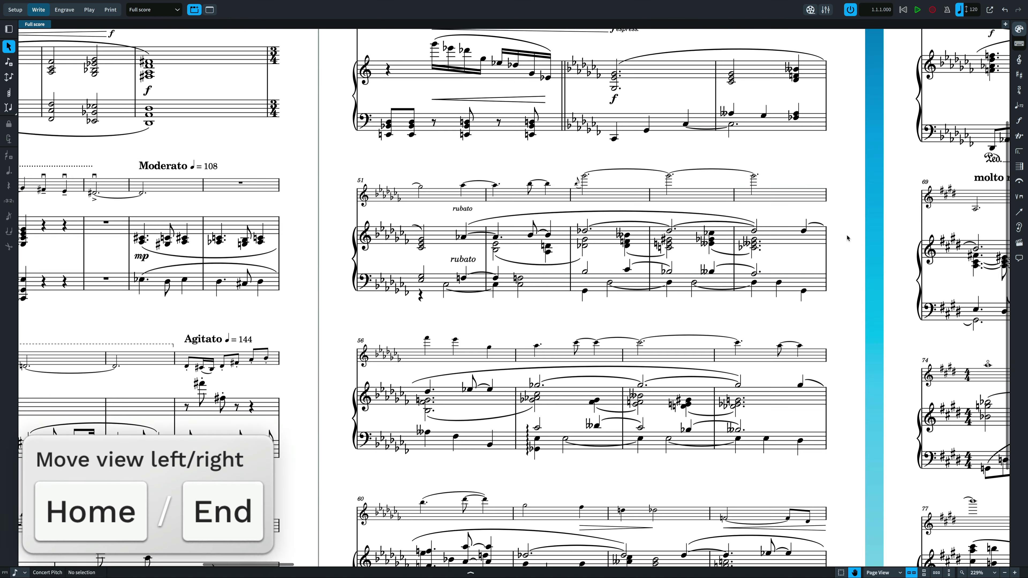
pyautogui.press('Home')
pyautogui.press('Home')
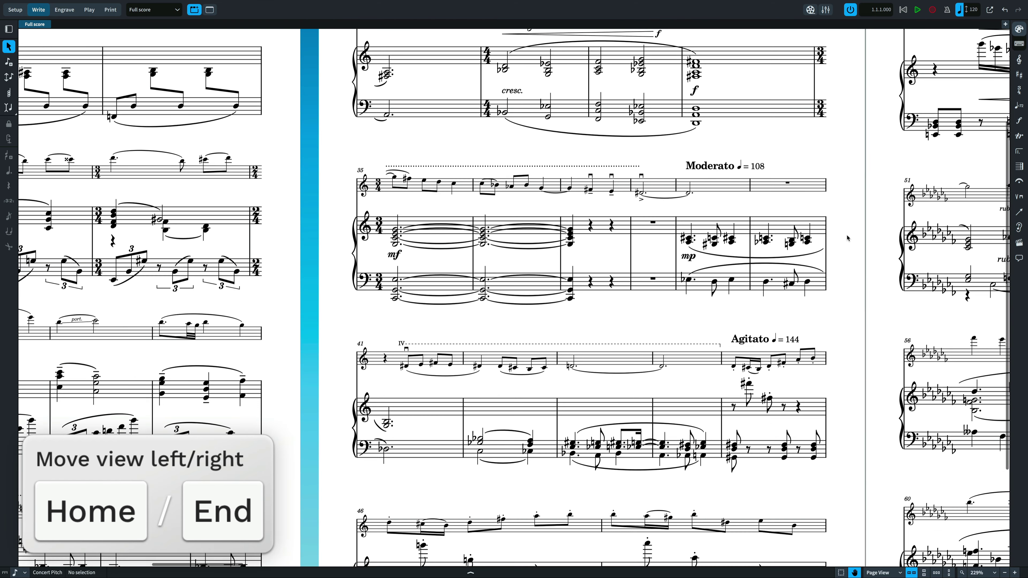
pyautogui.press('pageup')
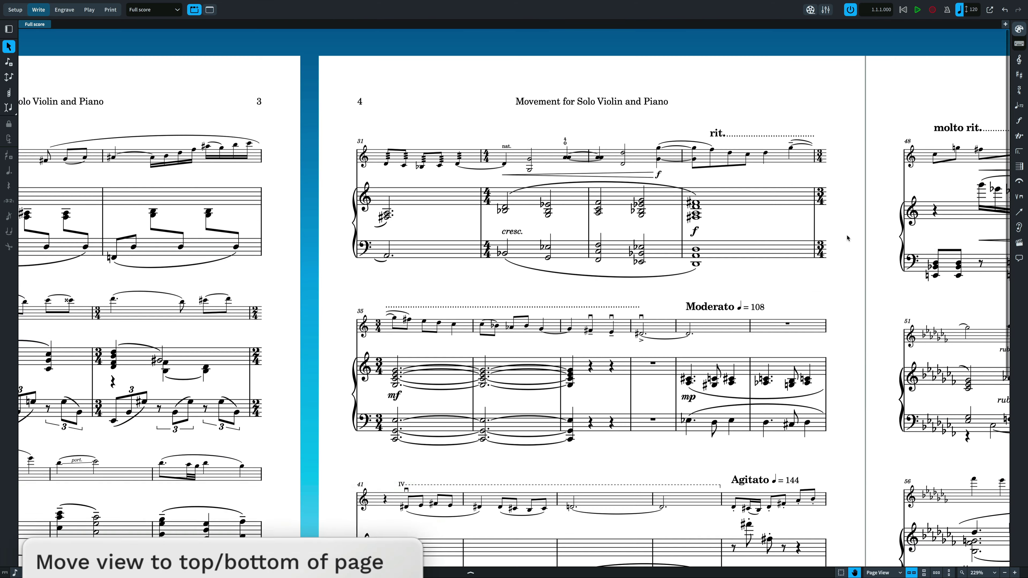
pyautogui.press('pagedown')
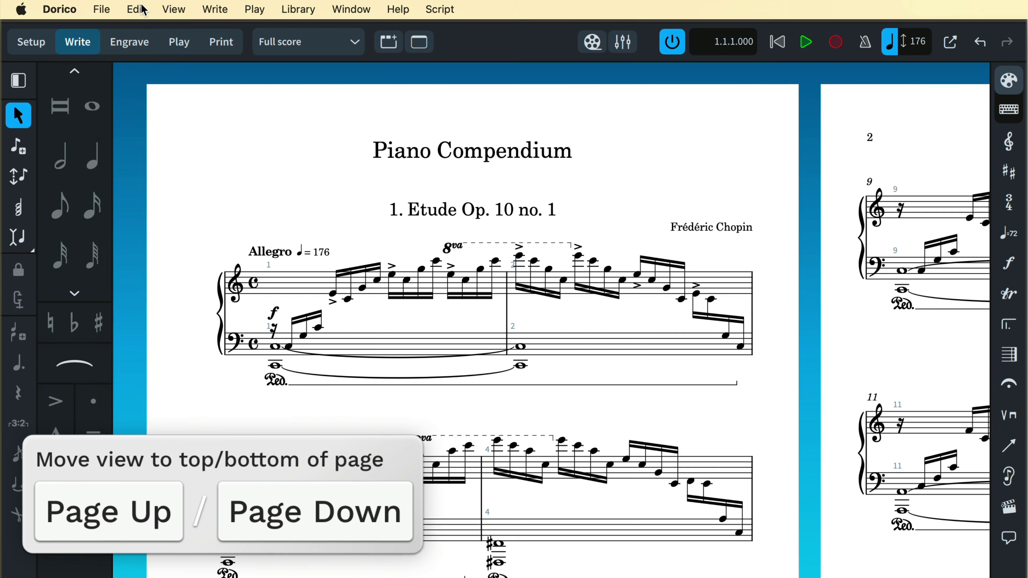
# Open Go To Bar from the Edit menu, browse its Flow list, cancel, and open the jump bar with J
pyautogui.click(135, 9)
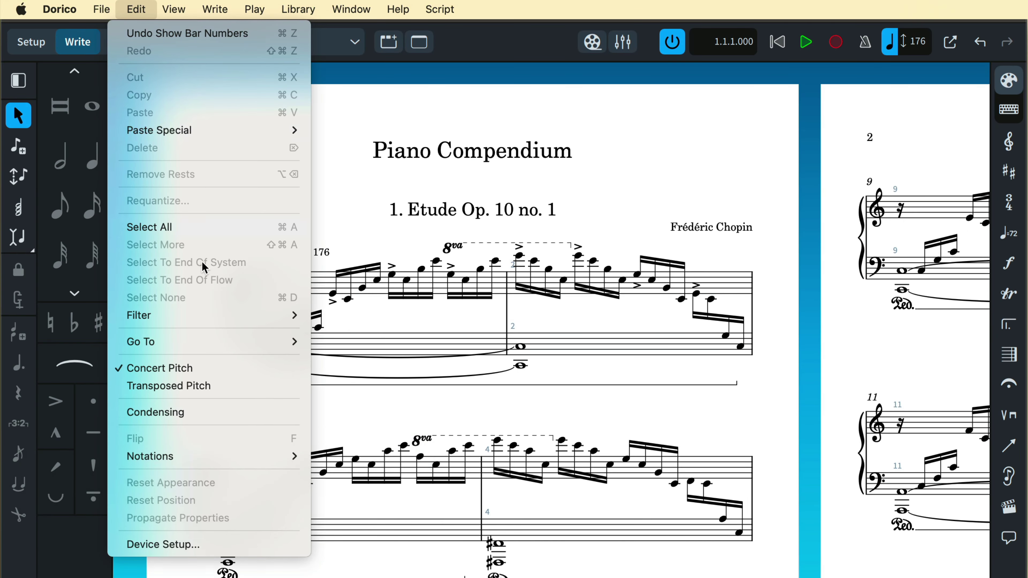
pyautogui.moveTo(201, 344)
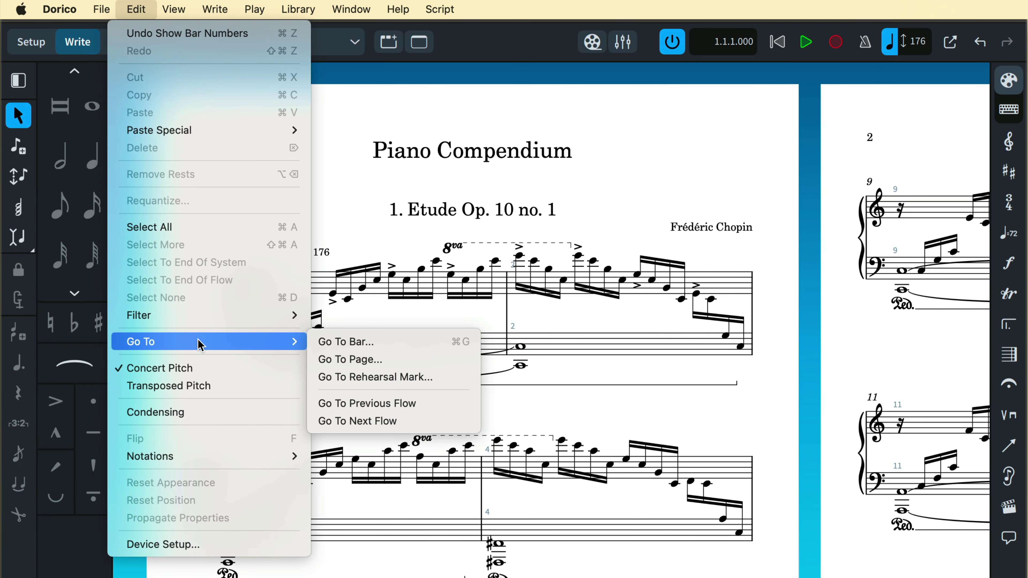
pyautogui.click(412, 342)
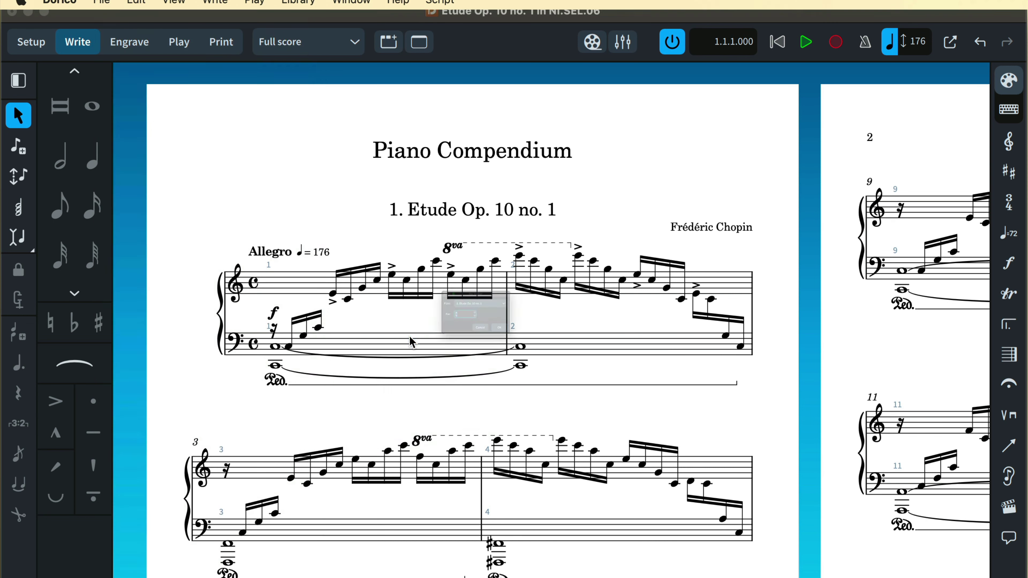
pyautogui.click(543, 292)
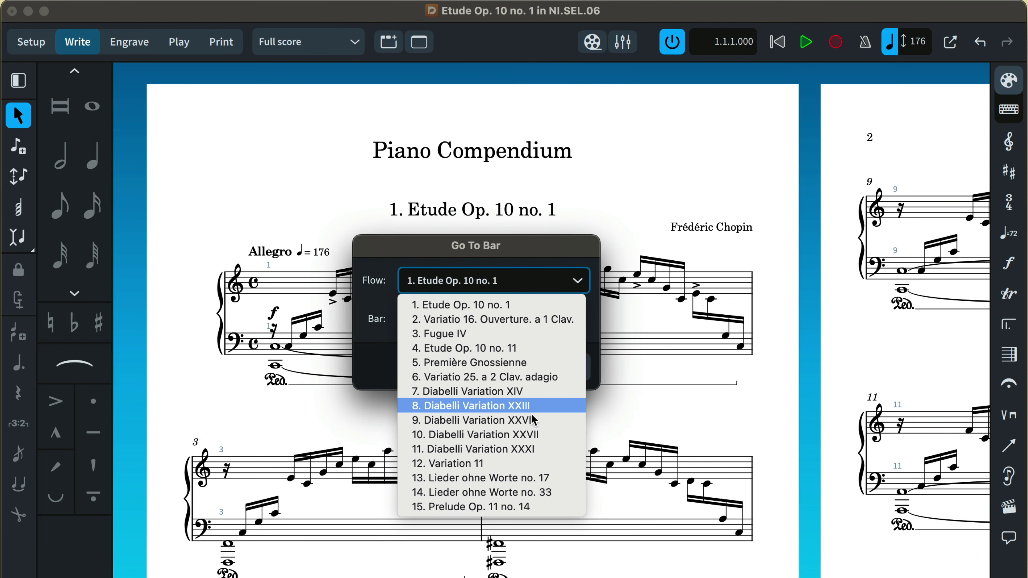
pyautogui.click(538, 287)
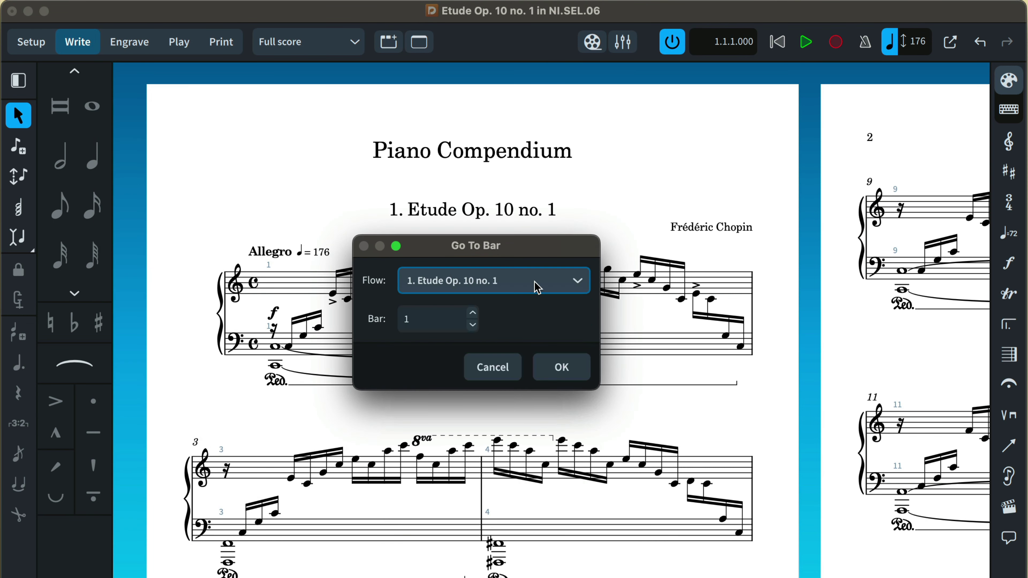
pyautogui.click(513, 371)
pyautogui.press('j')
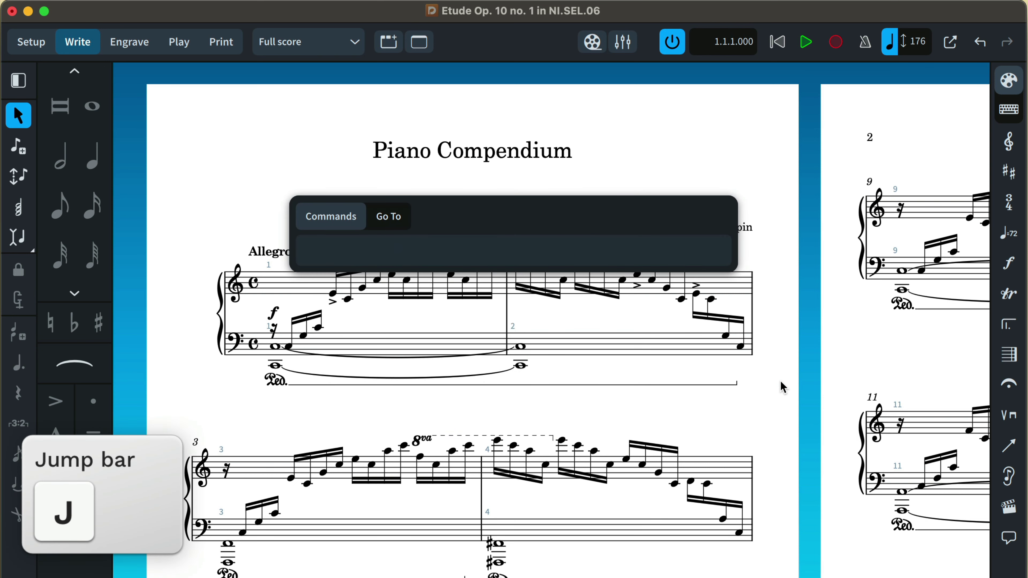
# Use the jump bar's Go To mode to reach bar 23, flow 2, then Fugue IV bar 15
pyautogui.click(404, 224)
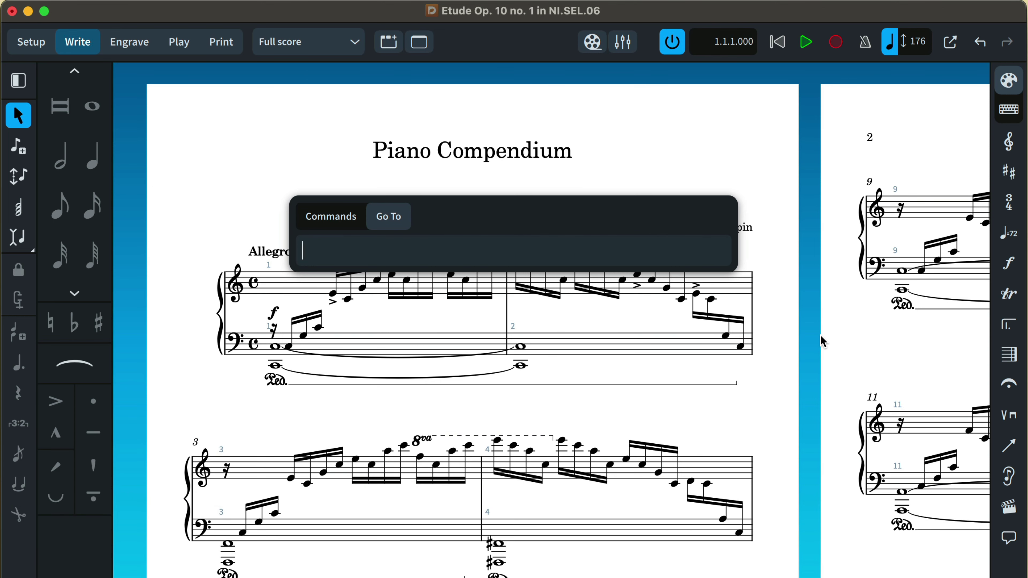
pyautogui.write('b23')
pyautogui.press('Return')
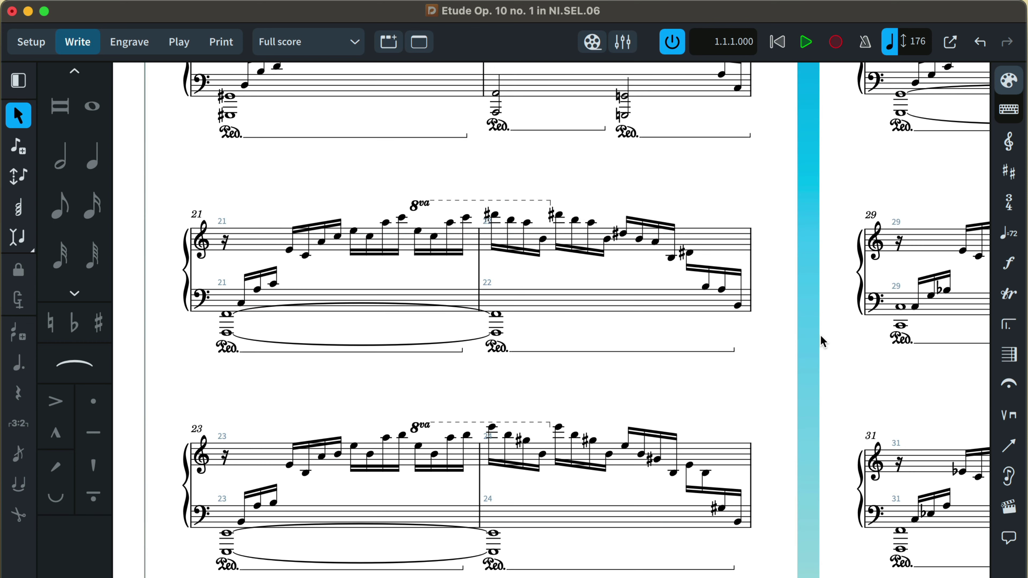
pyautogui.press('super+g')
pyautogui.write('f2')
pyautogui.press('Return')
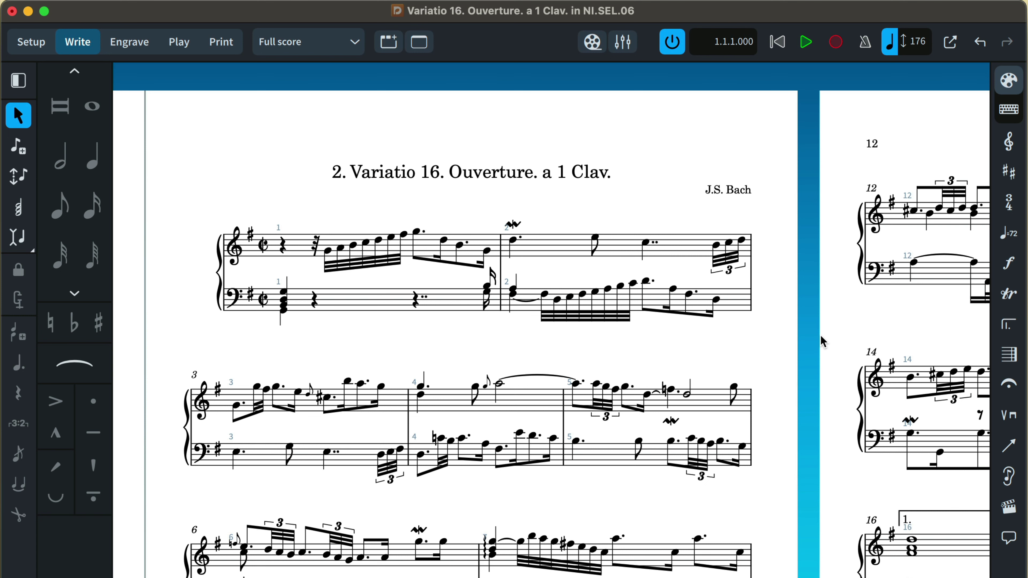
pyautogui.press('super+g')
pyautogui.write('f3b15')
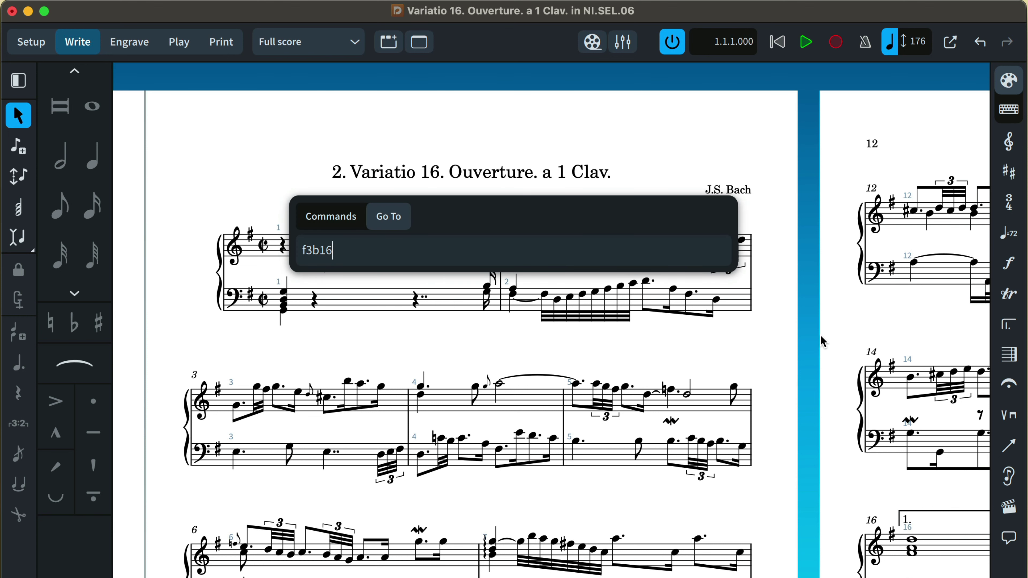
pyautogui.press('Return')
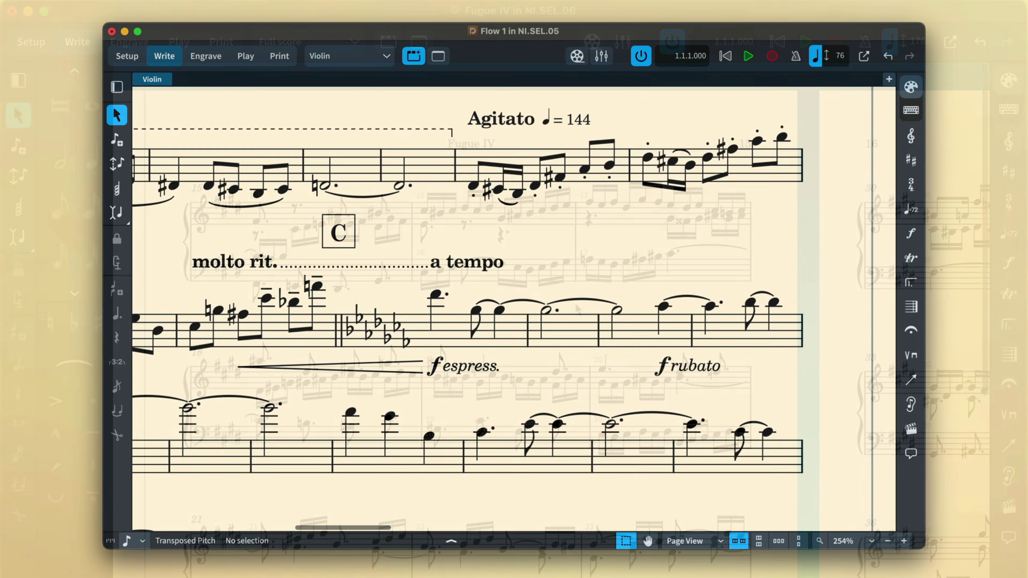
# Jump to rehearsal mark D, then rehearsal mark F
pyautogui.press('super+g')
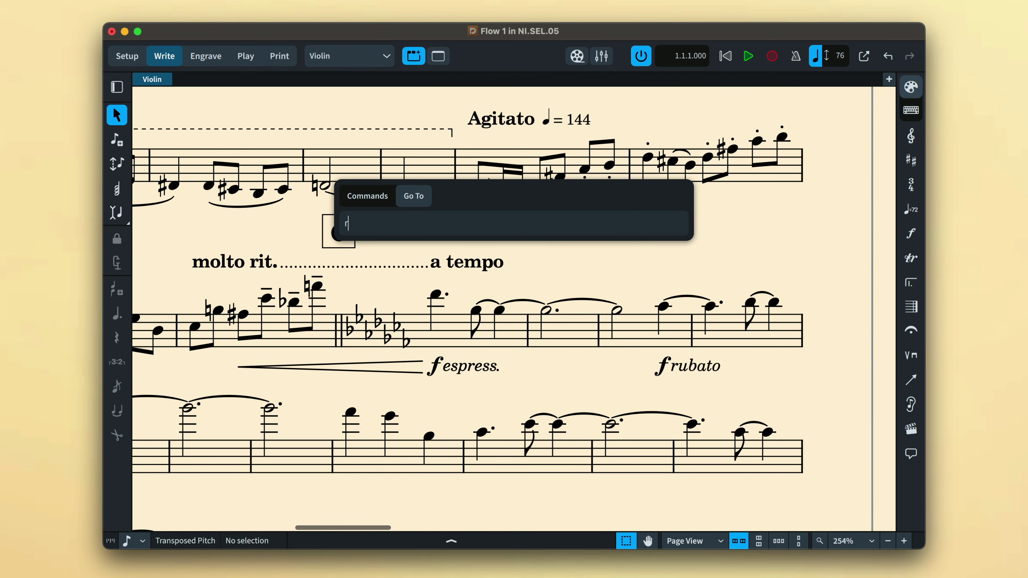
pyautogui.press('Return')
pyautogui.press('super+g')
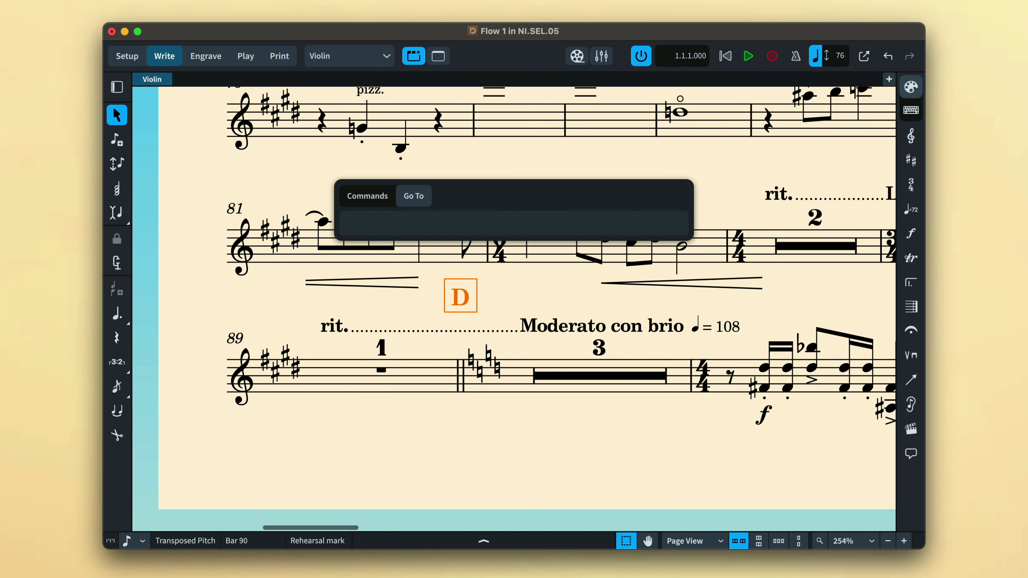
pyautogui.press('Return')
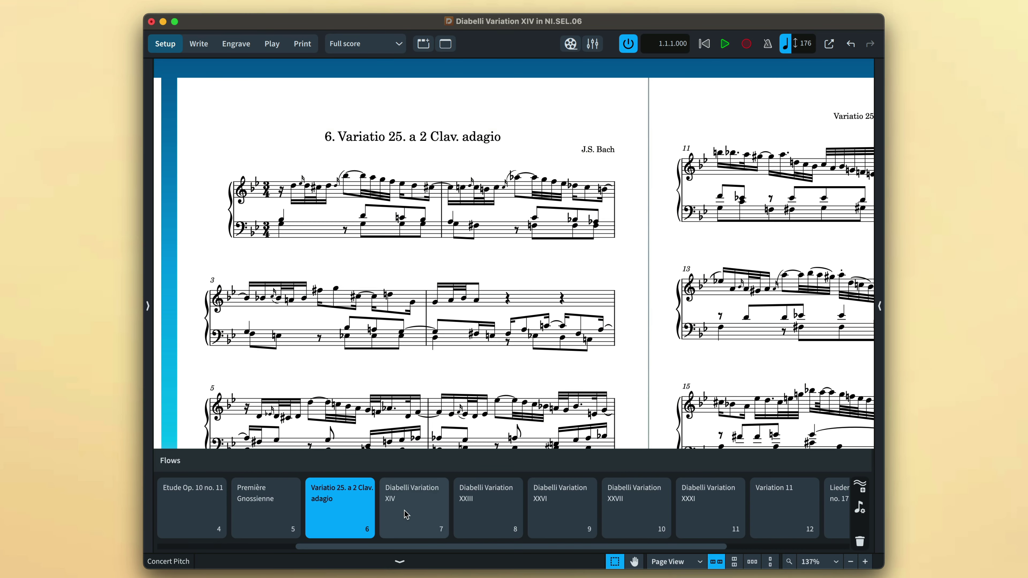
# Switch the score between Diabelli Variation XIV, XXIII and the next flow card
pyautogui.click(407, 514)
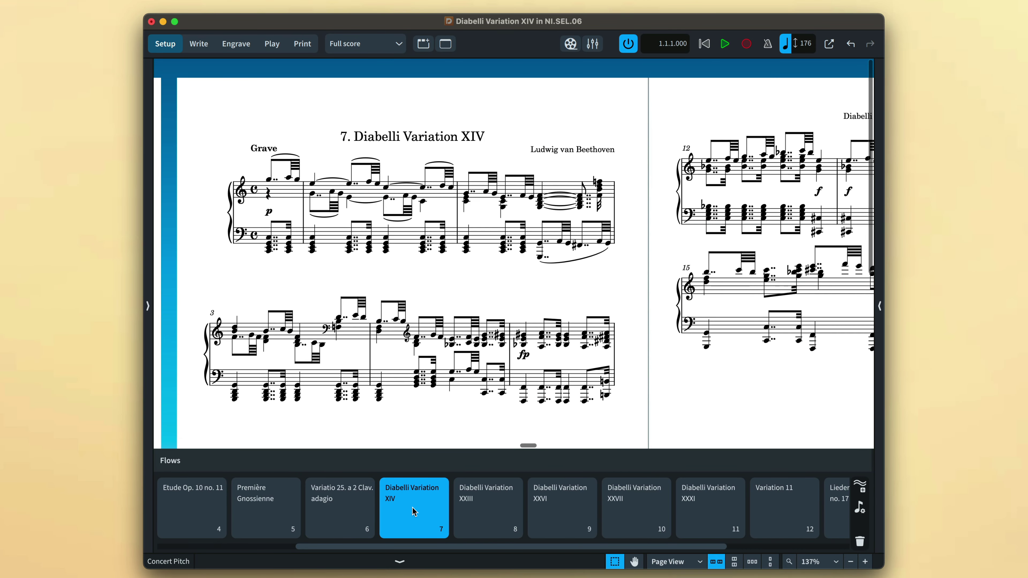
pyautogui.click(478, 522)
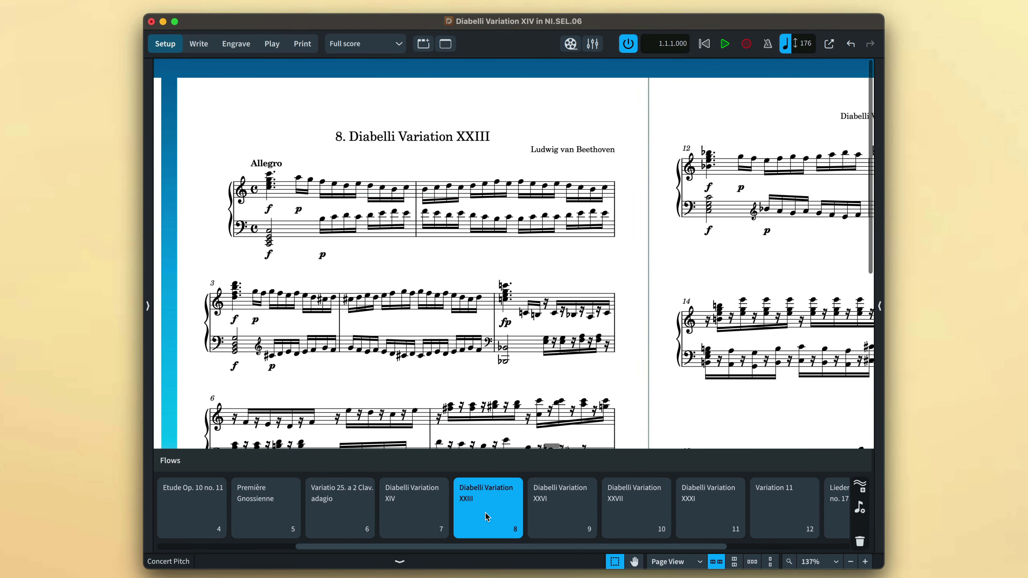
pyautogui.click(567, 518)
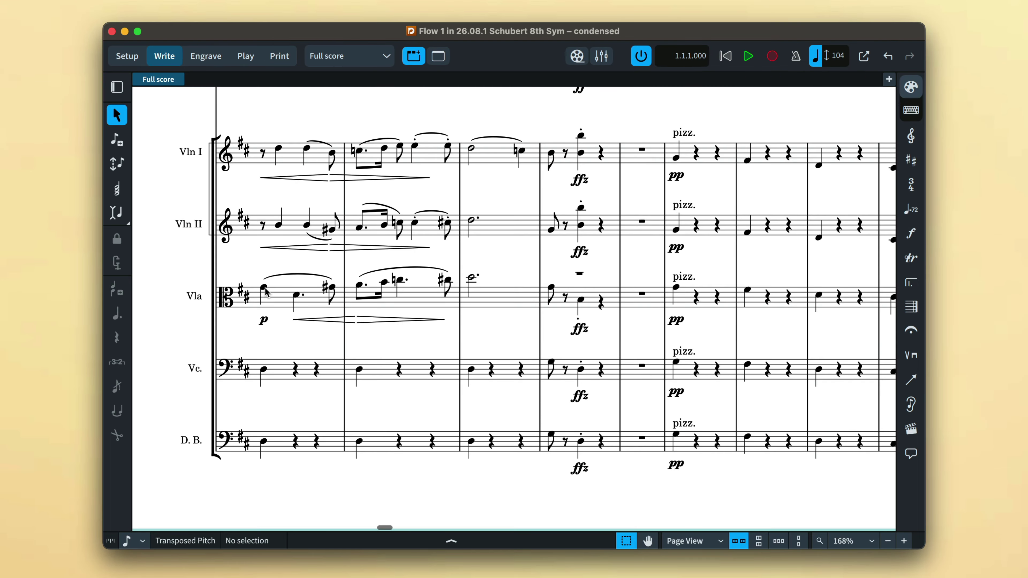
# Open the Viola part from a selected viola note, select a bar's chords, and return to the full score
pyautogui.click(265, 288)
pyautogui.press('w')
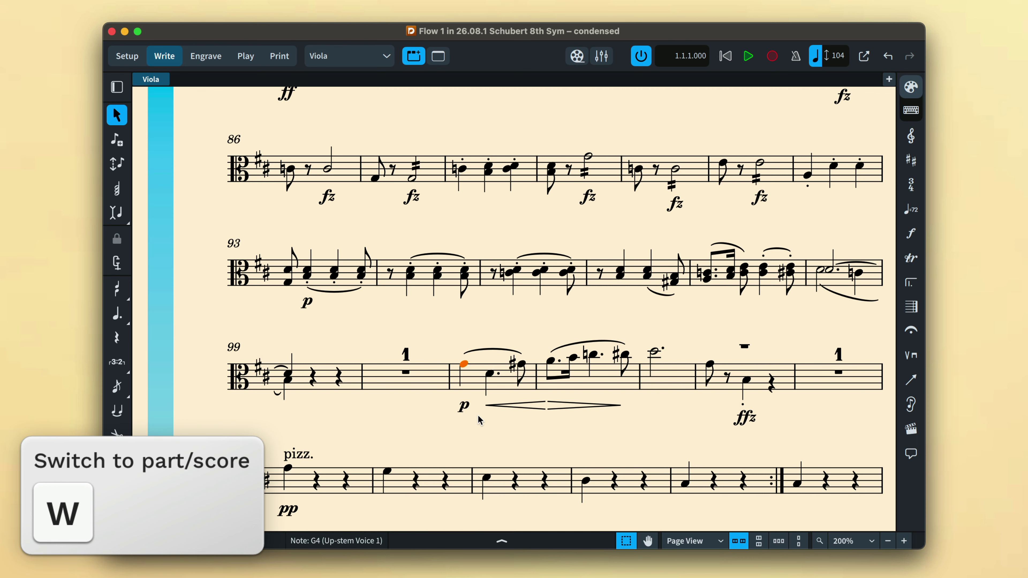
pyautogui.hscroll(-10, 480, 421)
pyautogui.moveTo(381, 386); pyautogui.dragTo(318, 330)
pyautogui.press('w')
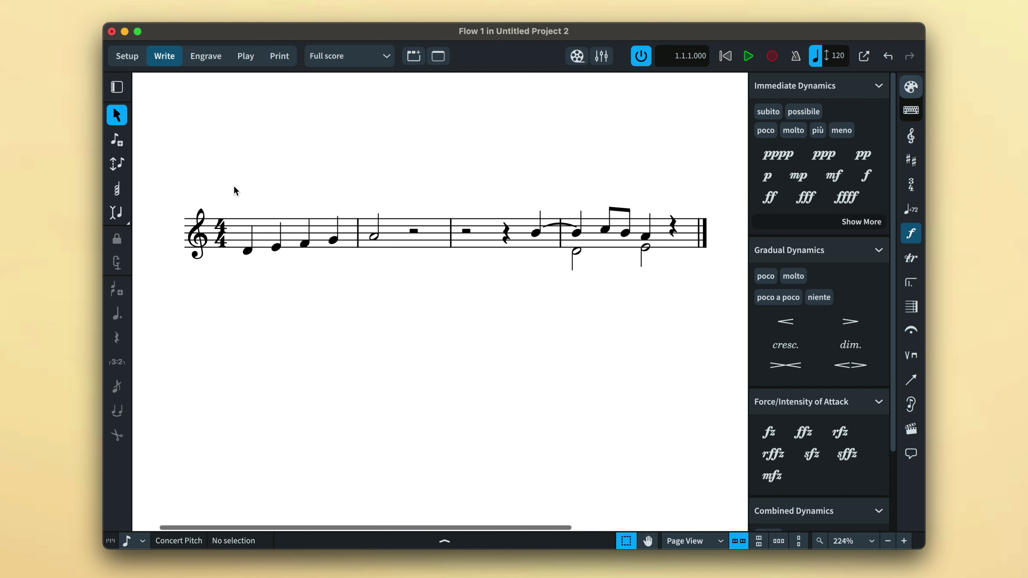
# Add an sfz under bar 1's first note followed by a crescendo hairpin
pyautogui.moveTo(233, 187); pyautogui.dragTo(389, 292)
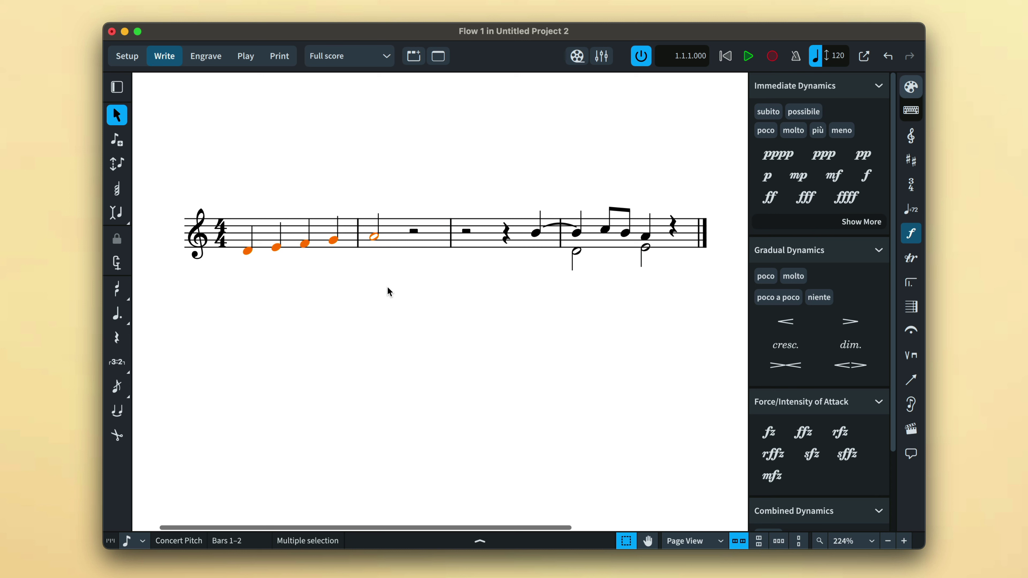
pyautogui.click(818, 461)
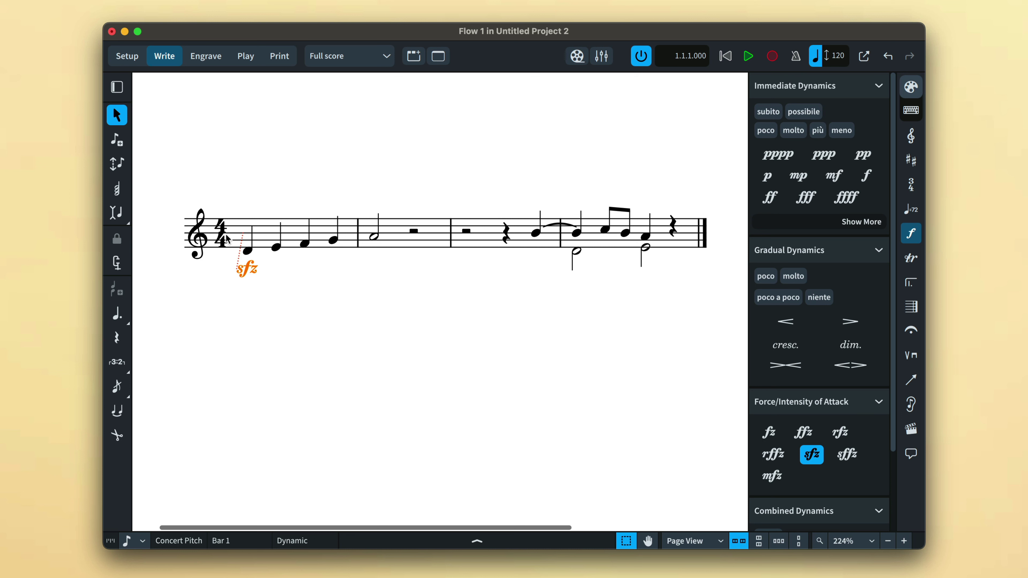
pyautogui.click(290, 229)
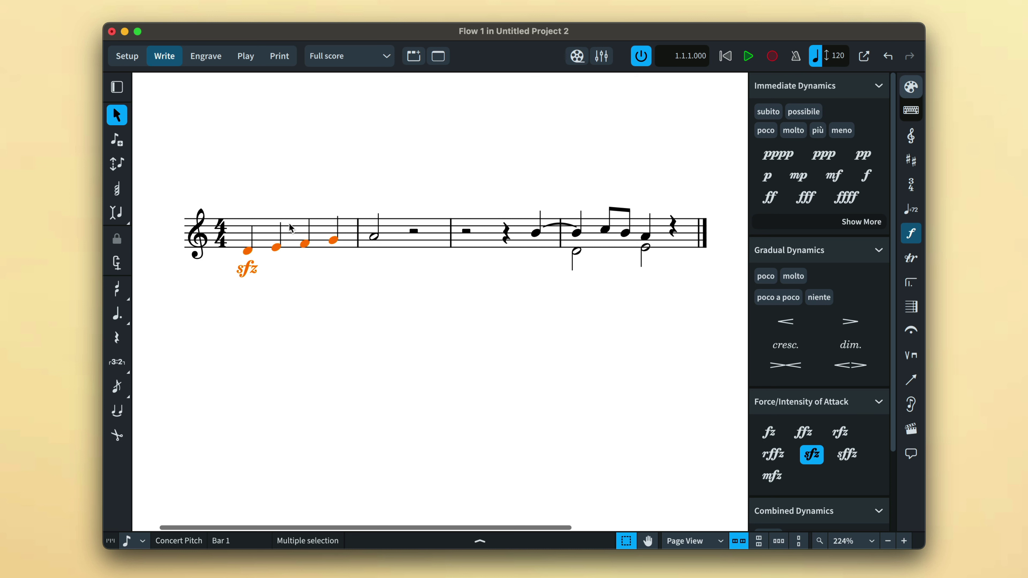
pyautogui.click(794, 326)
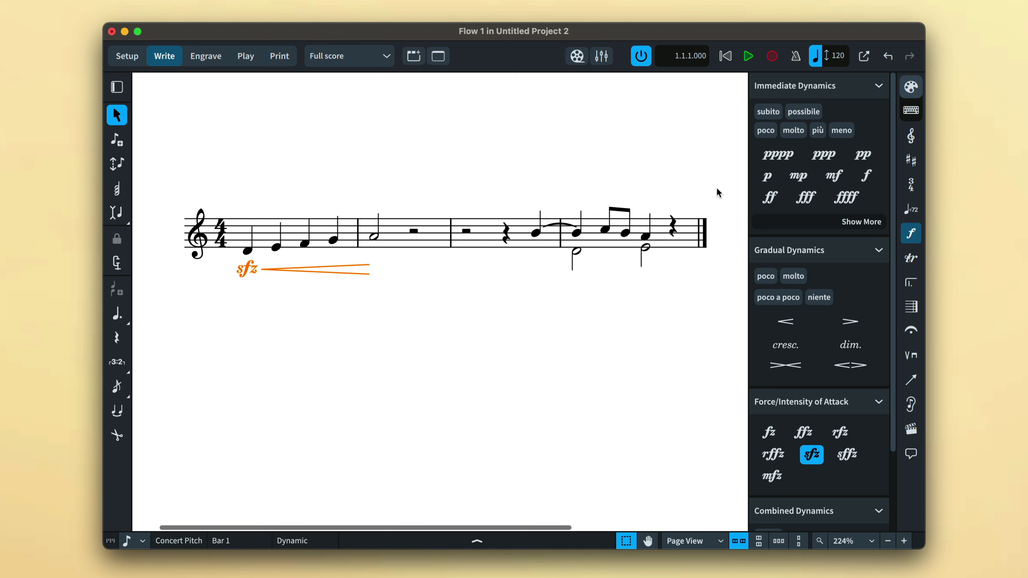
# Mark the notes of bars 3–4 with a p dynamic and deselect it
pyautogui.moveTo(709, 199); pyautogui.dragTo(571, 304)
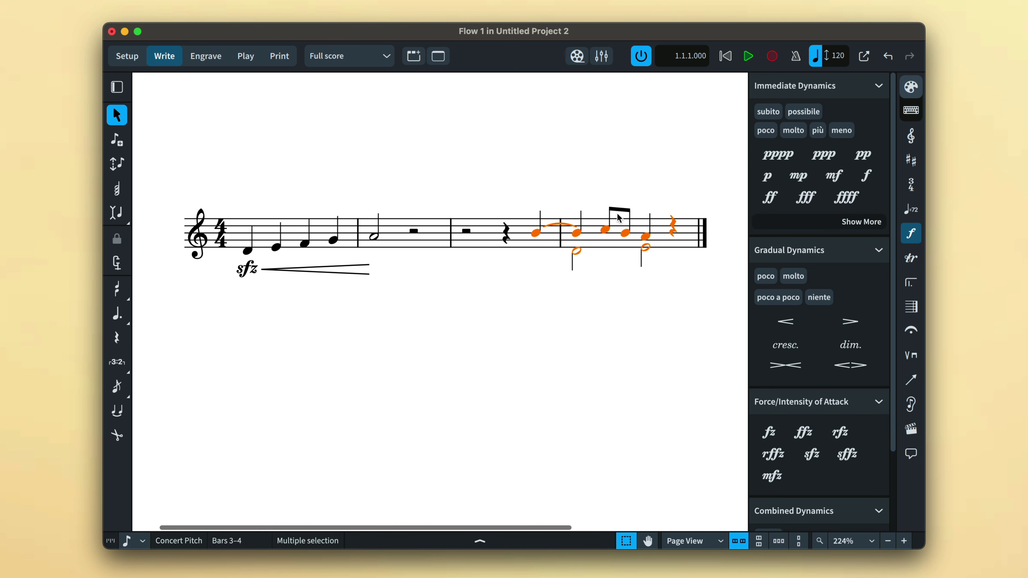
pyautogui.click(766, 182)
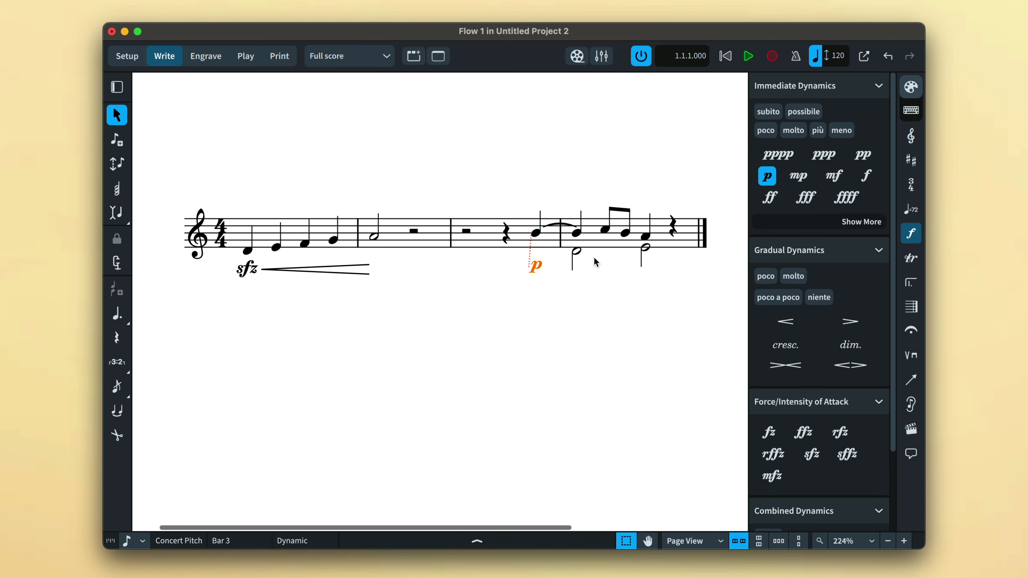
pyautogui.click(558, 284)
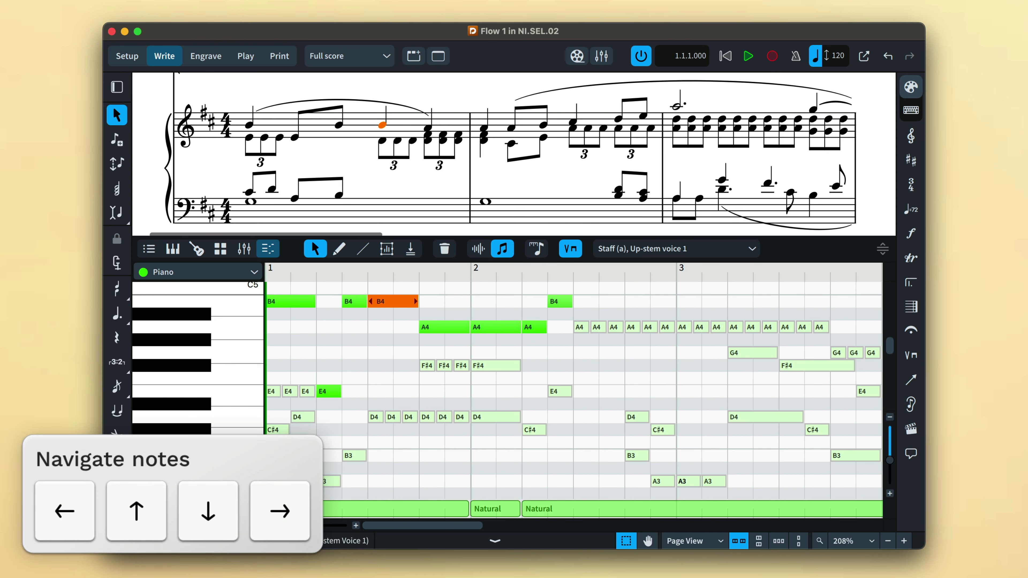
# Step right through the melody to B4 in bar 2, A5 in bar 3 and F#5 in bar 4
pyautogui.press('Right')
pyautogui.press('Right')
pyautogui.press('Right')
pyautogui.press('Right')
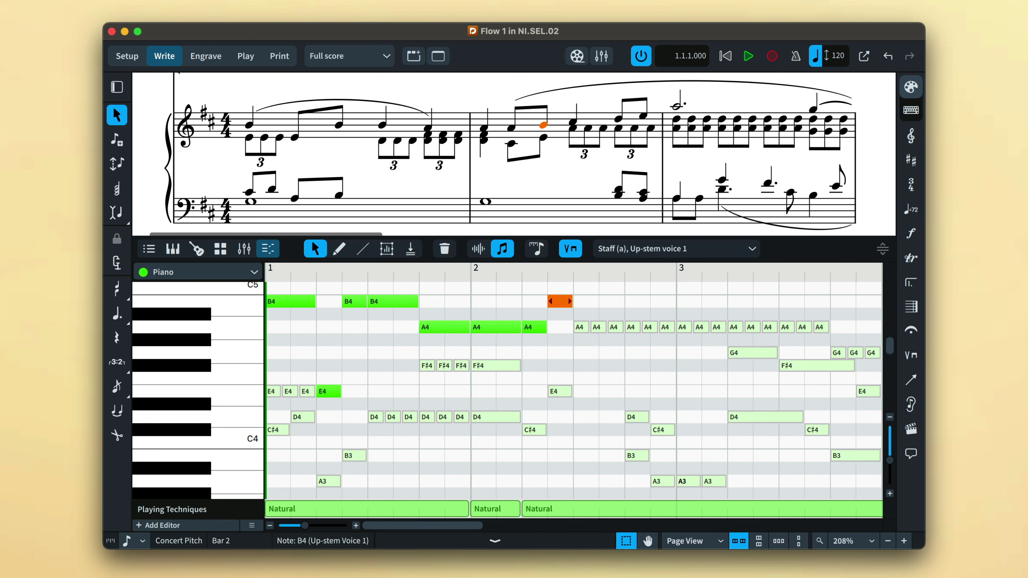
pyautogui.press('Right')
pyautogui.press('Right')
pyautogui.press('Right')
pyautogui.press('Right')
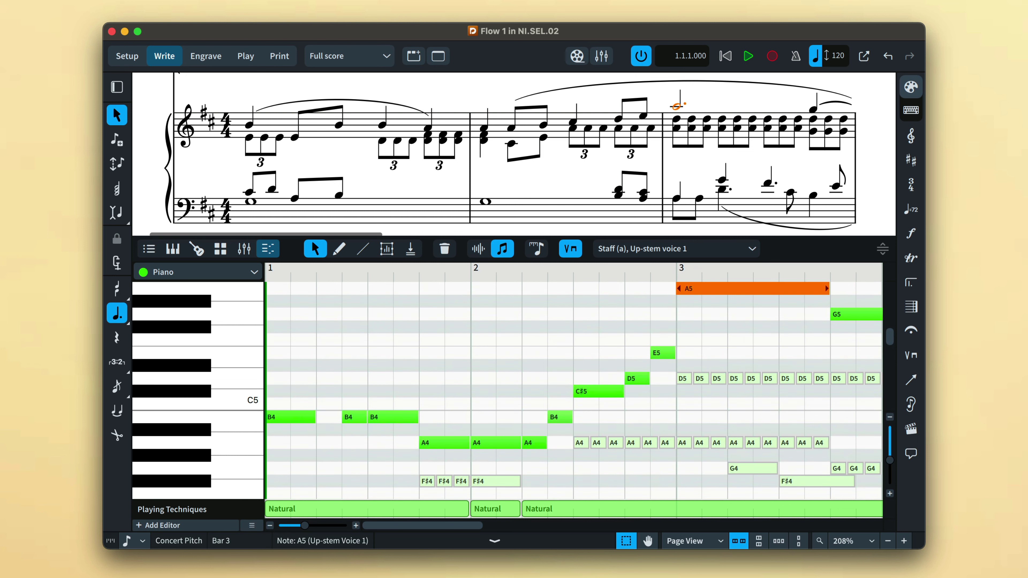
pyautogui.press('Right')
pyautogui.press('Right')
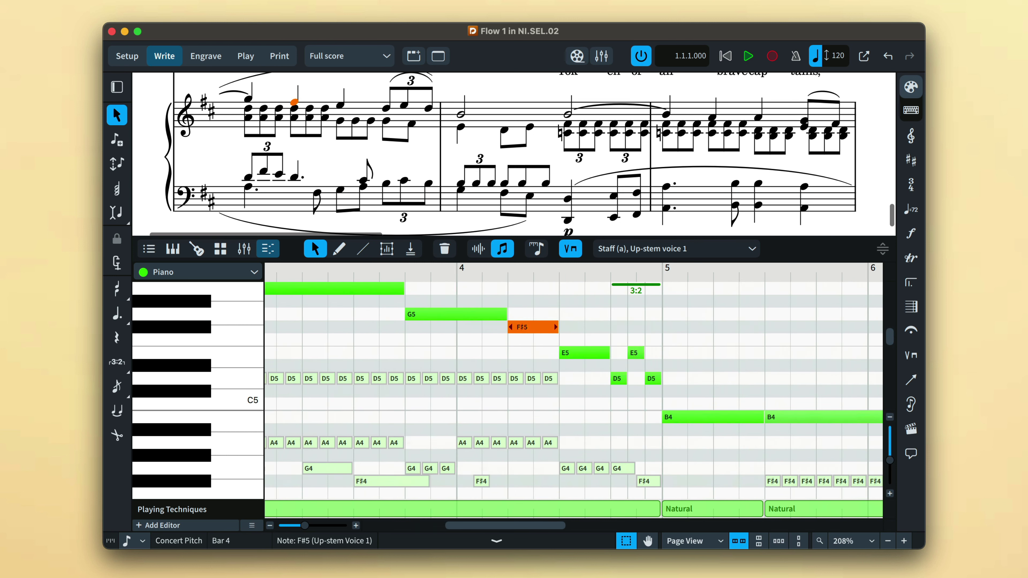
pyautogui.press('Right')
pyautogui.press('Right')
pyautogui.press('Right')
pyautogui.press('Right')
pyautogui.press('Right')
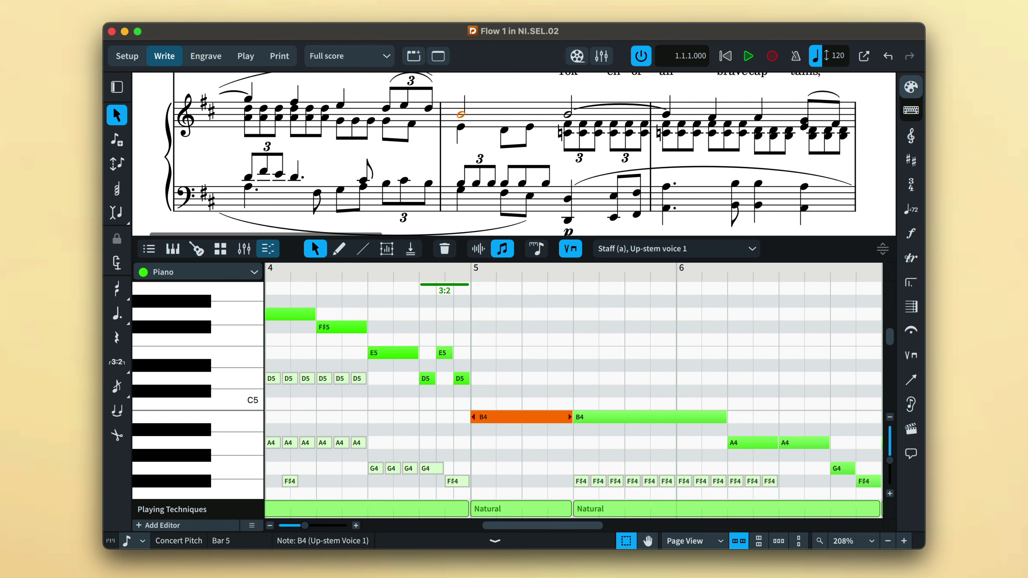